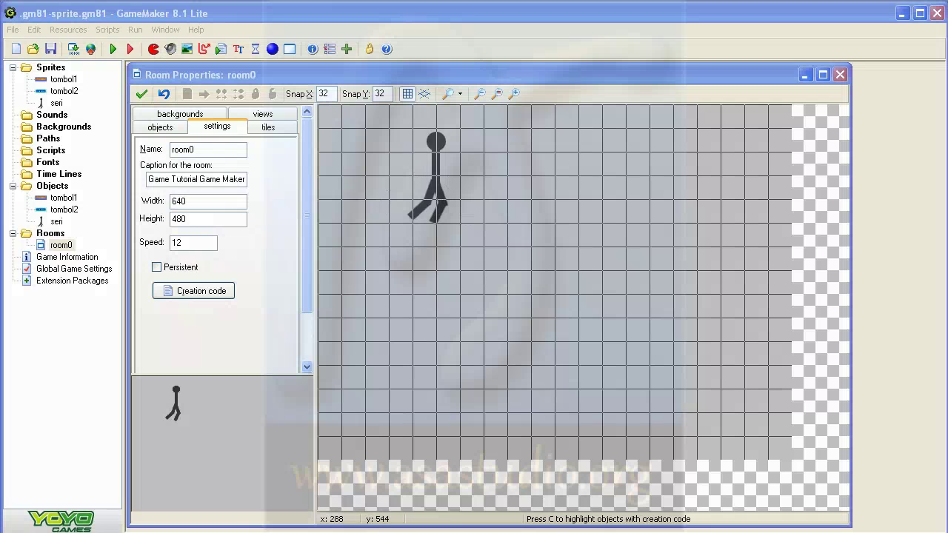
Switch to Adobe Photoshop and close the Untitled-3 and Untitled-2 documents, discarding any unsaved changes.
key("alt+Tab")
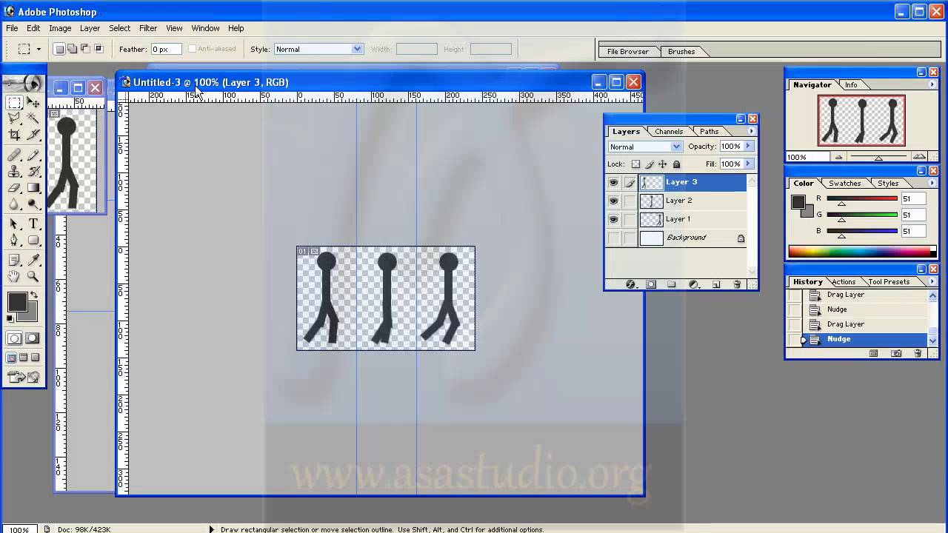
left_click(634, 82)
left_click(476, 221)
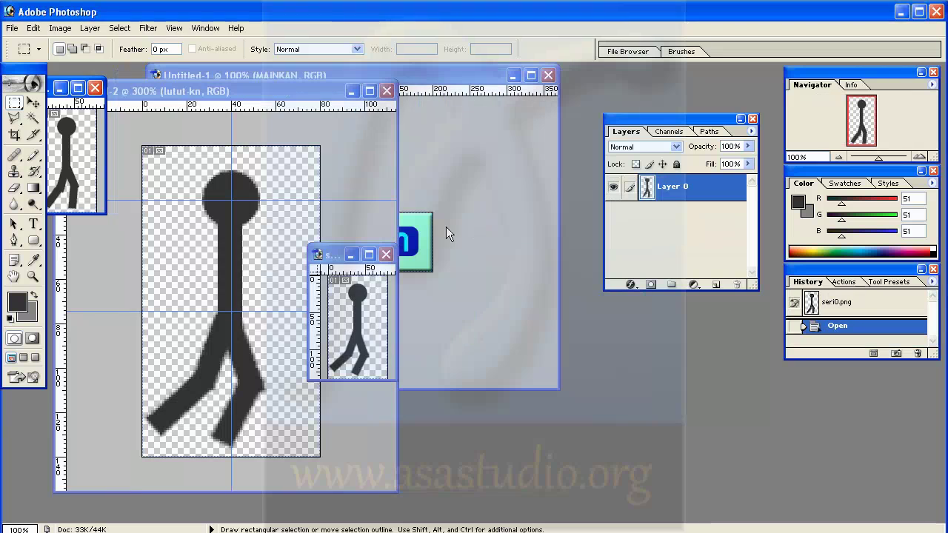
left_click(386, 90)
left_click(386, 90)
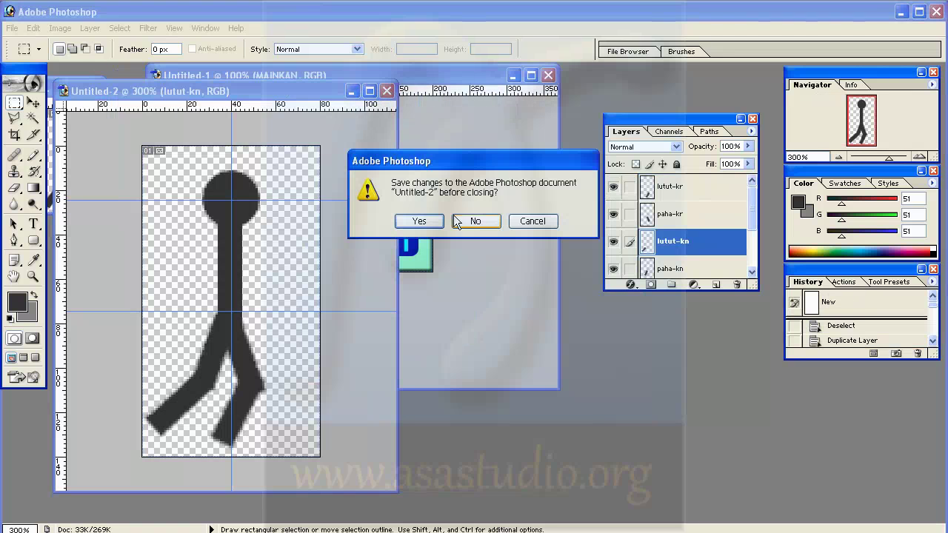
left_click(464, 220)
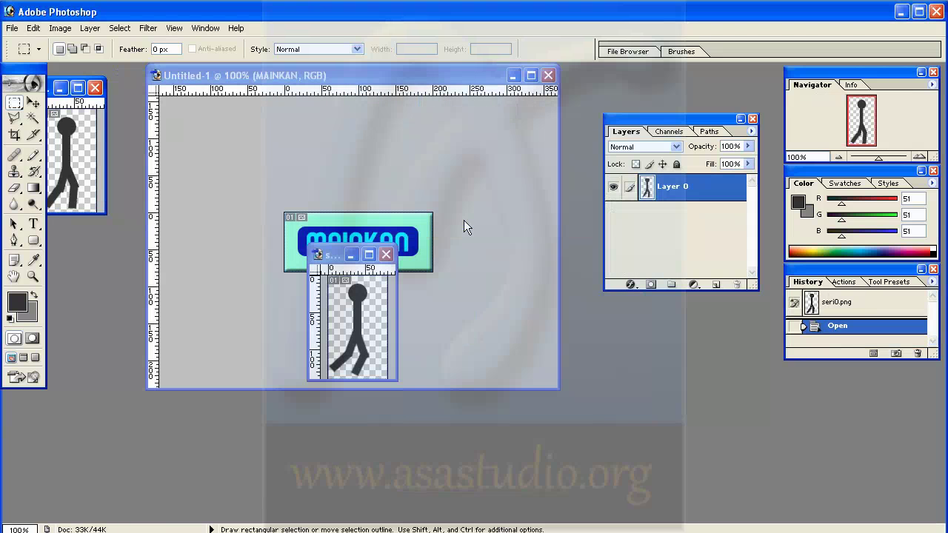
Move the seri2.png document away from the button image, compare it with seri0.png, and close seri2.png.
left_click(330, 255)
left_click_drag(331, 256, 148, 221)
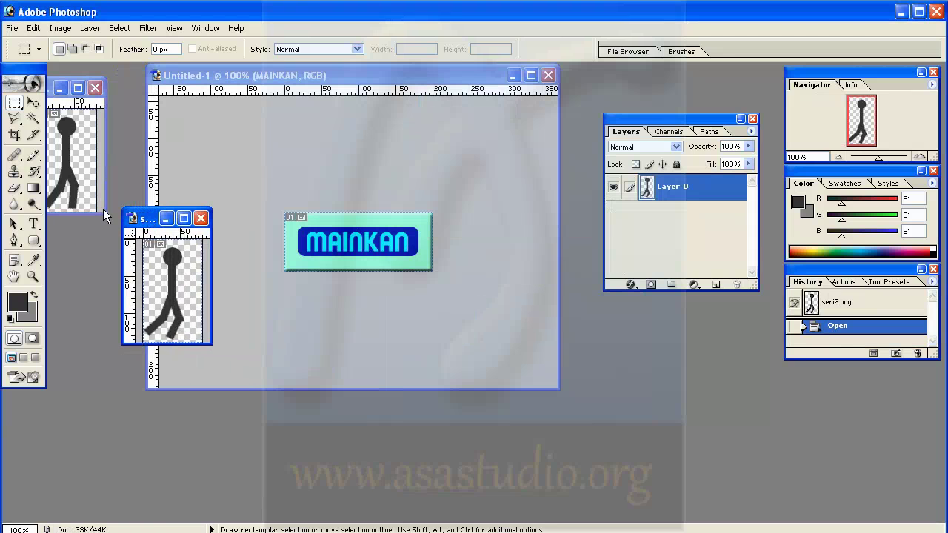
left_click(62, 93)
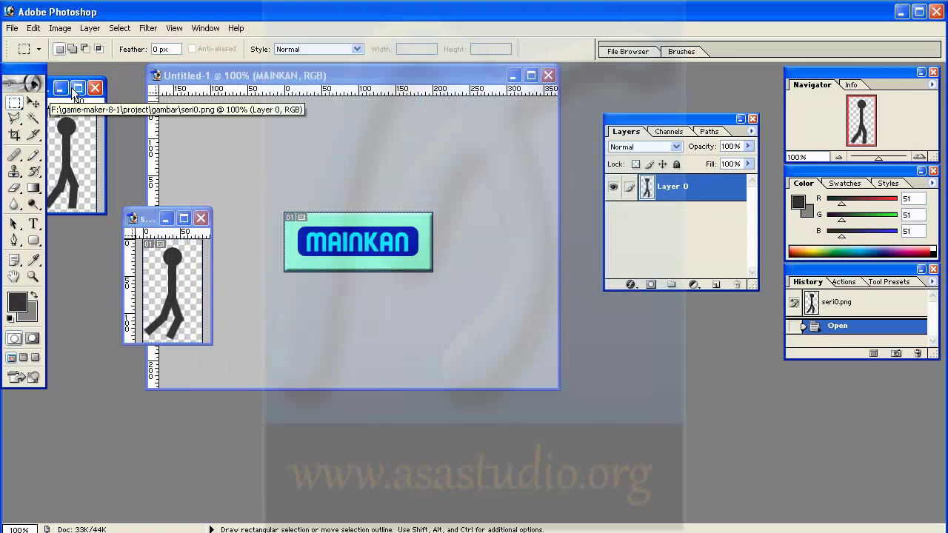
left_click(201, 219)
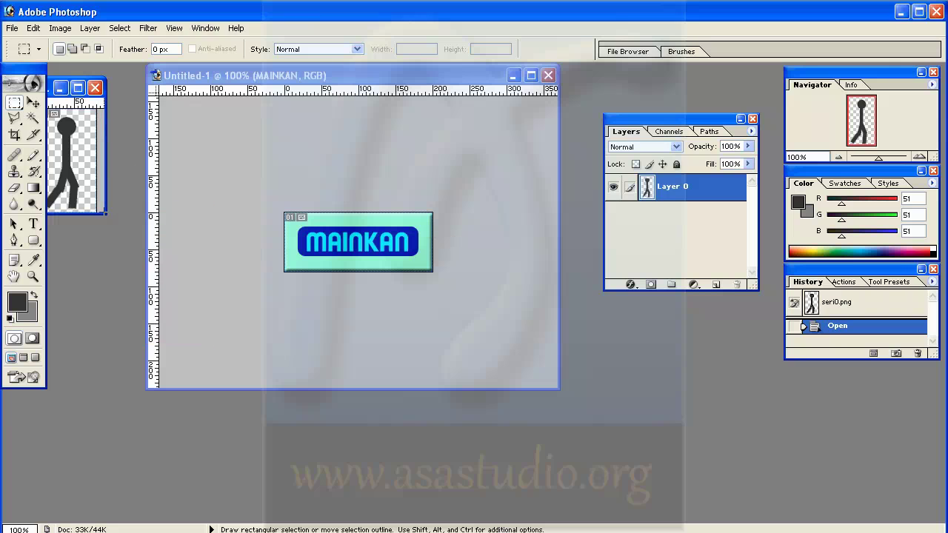
Enlarge the seri0.png document window and show the stick figure at 400% magnification.
left_click_drag(105, 215, 295, 299)
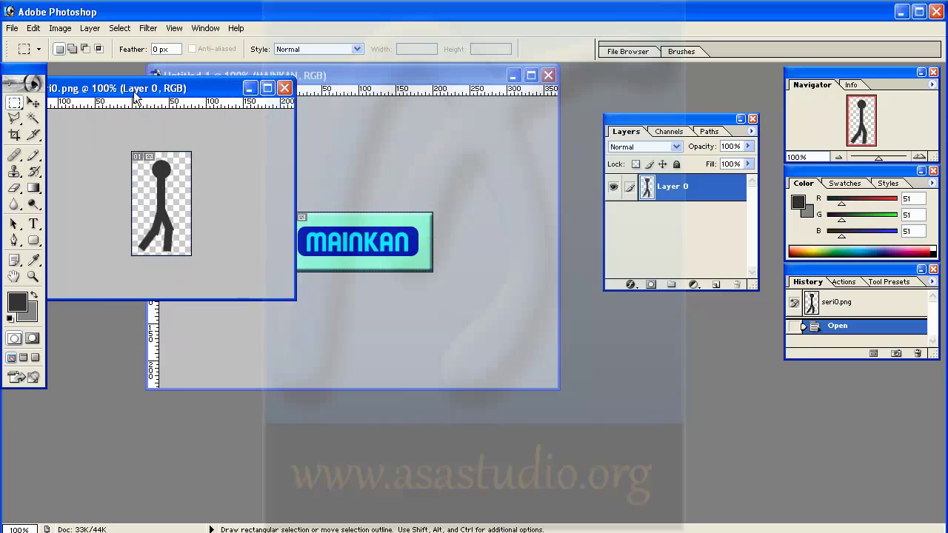
left_click_drag(134, 95, 204, 116)
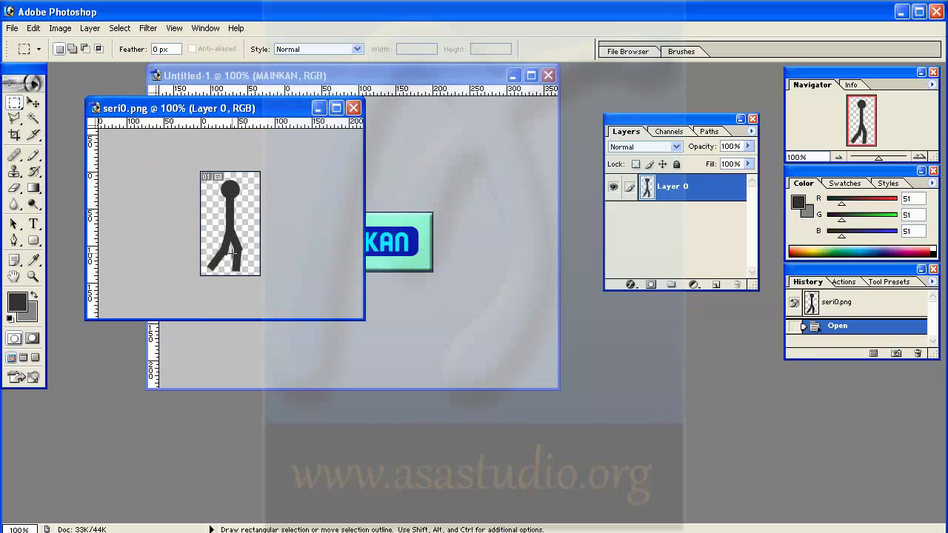
key("ctrl+plus")
key("ctrl+plus")
key("ctrl+plus")
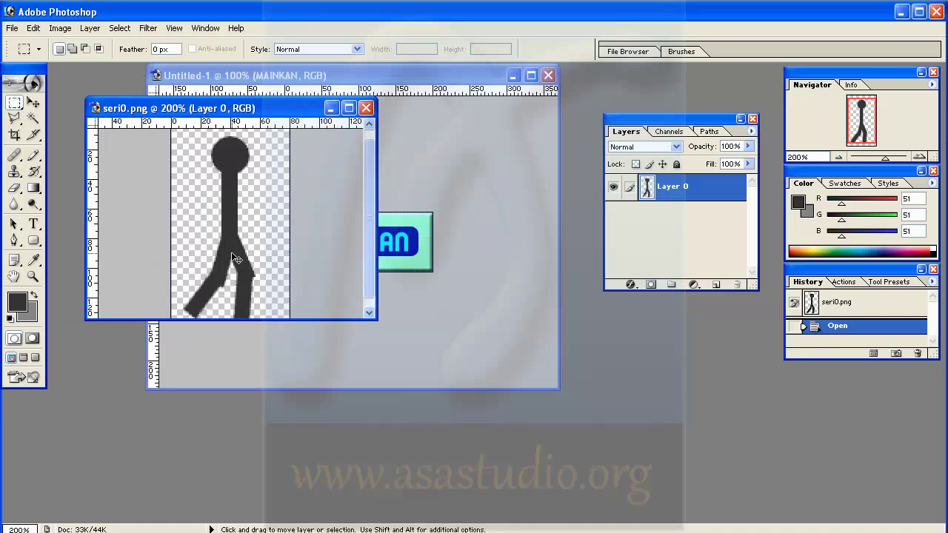
left_click_drag(239, 319, 244, 514)
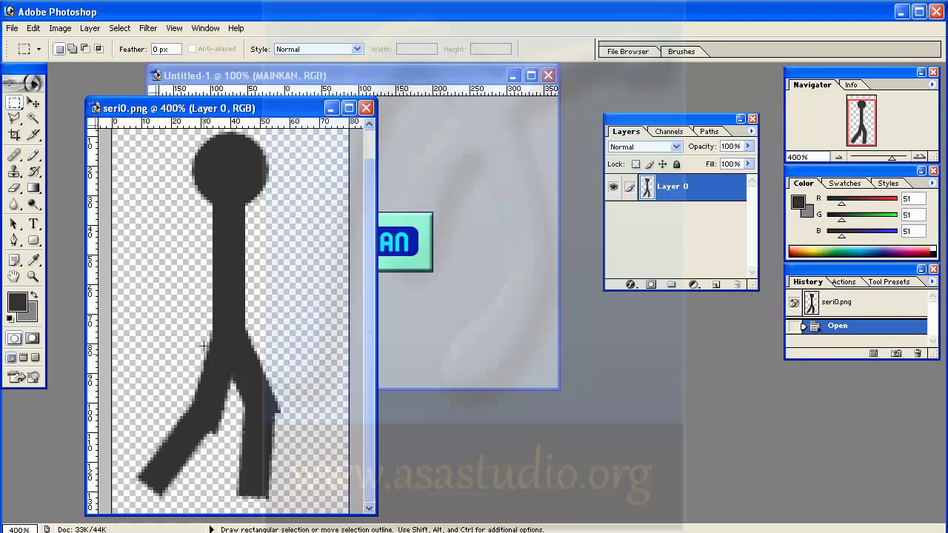
Outline the stick figure's left leg with the Polygonal Lasso, delete it and clear the selection.
left_click(15, 118)
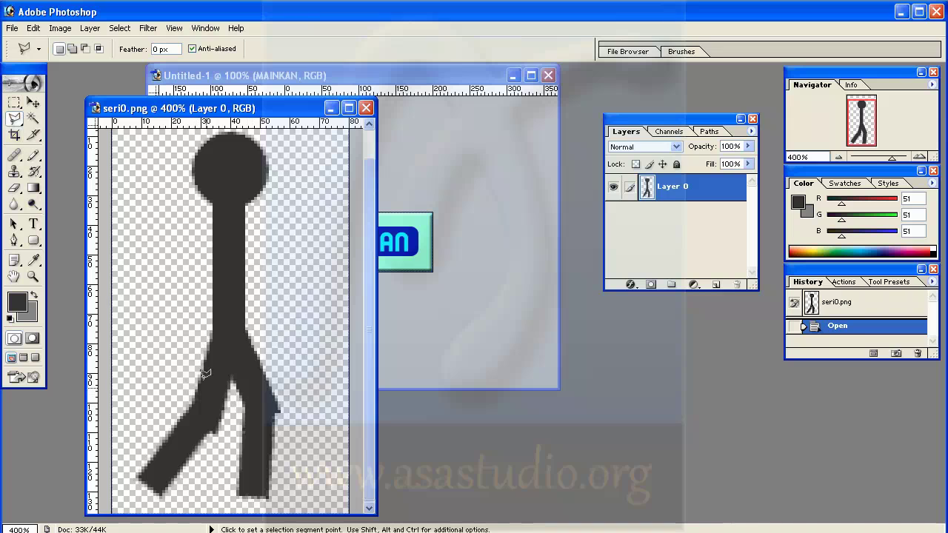
left_click(232, 381)
left_click(200, 331)
left_click(119, 482)
left_click(232, 381)
key("Delete")
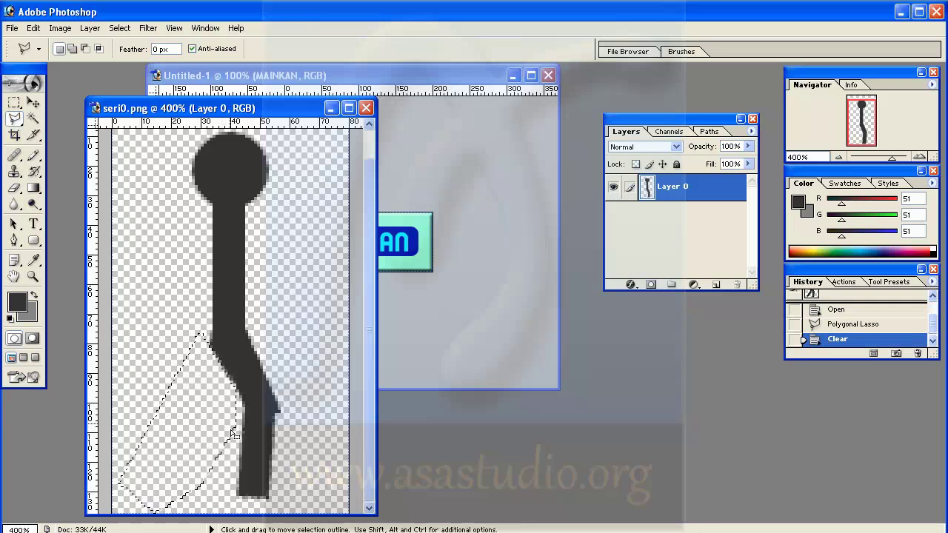
key("ctrl+d")
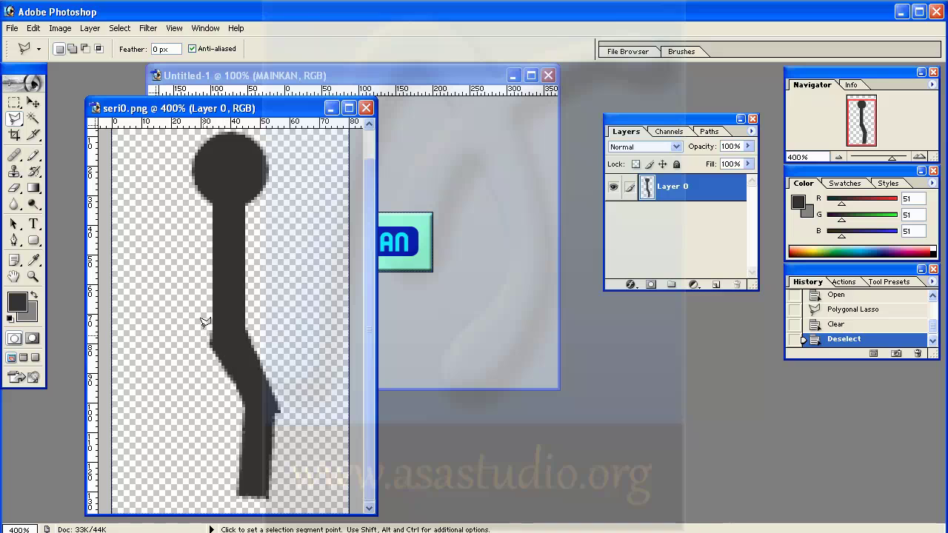
Trim the leftover edge pixels beside the left hip with a small lasso selection and deselect.
left_click(206, 359)
double_click(194, 317)
key("Delete")
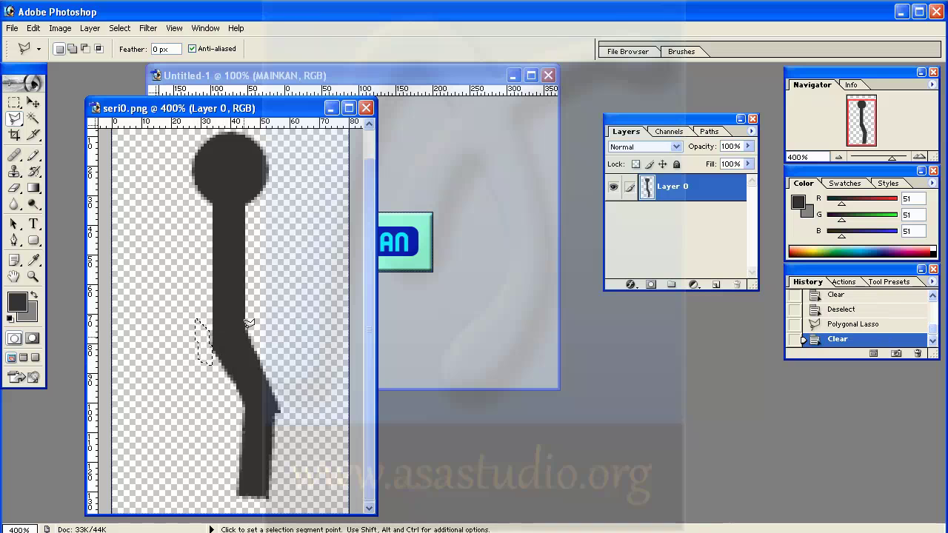
key("ctrl+d")
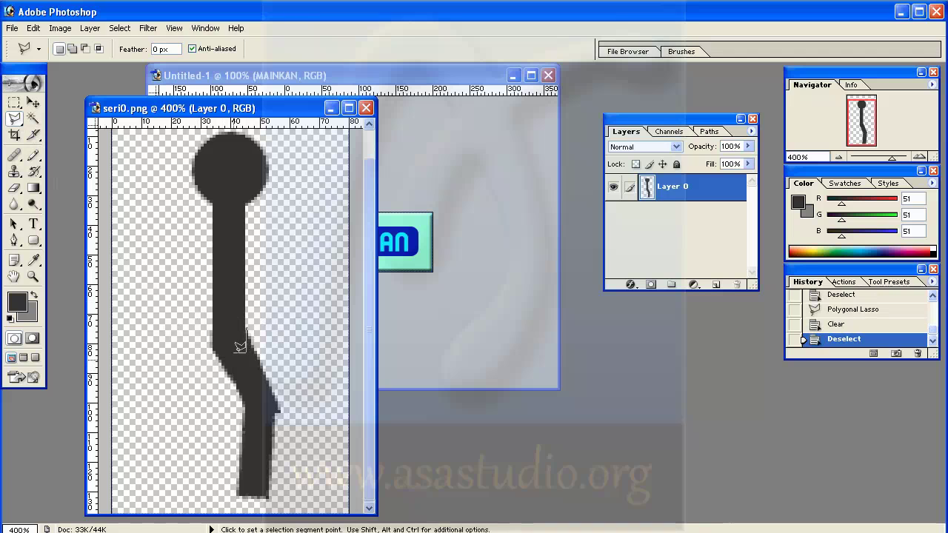
Lasso the remaining right leg below the torso, delete it and deselect, keeping only the head and body.
left_click(205, 351)
left_click(311, 498)
left_click(248, 330)
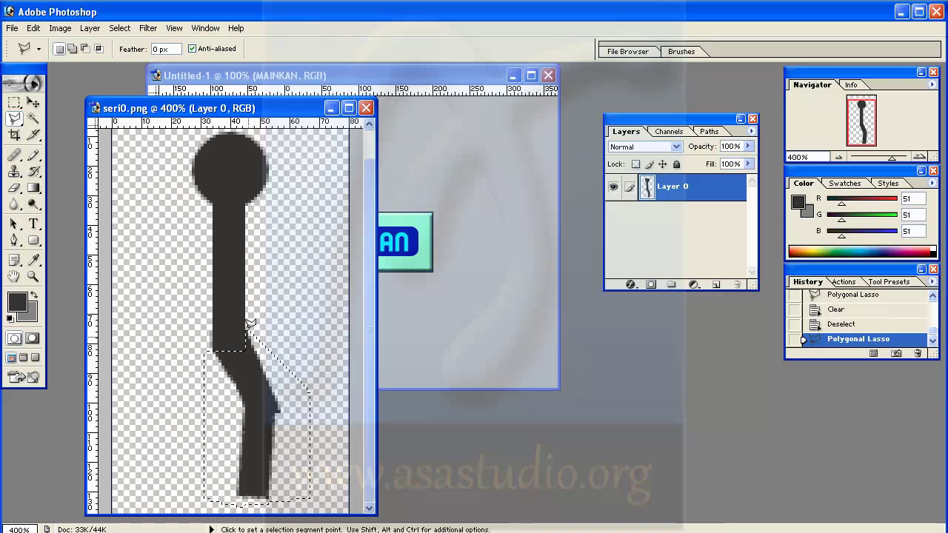
key("Delete")
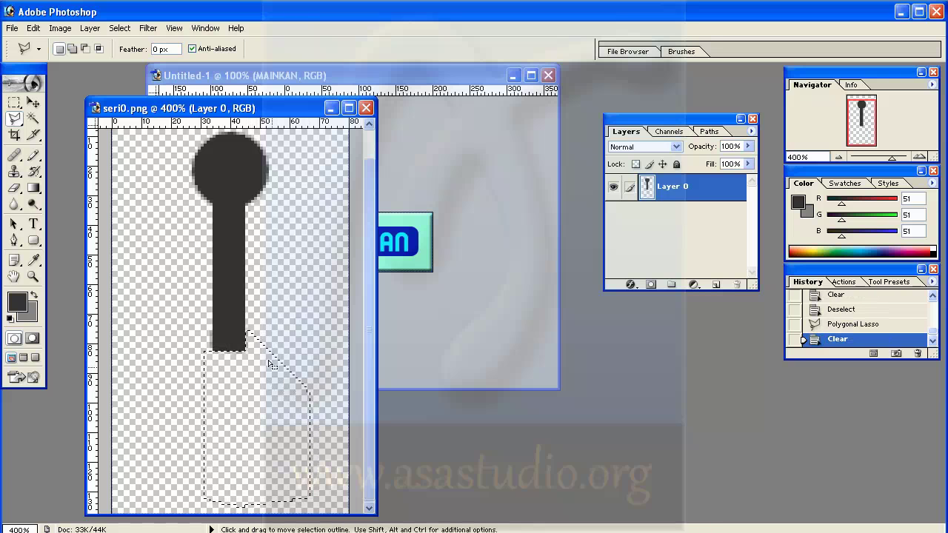
key("ctrl+d")
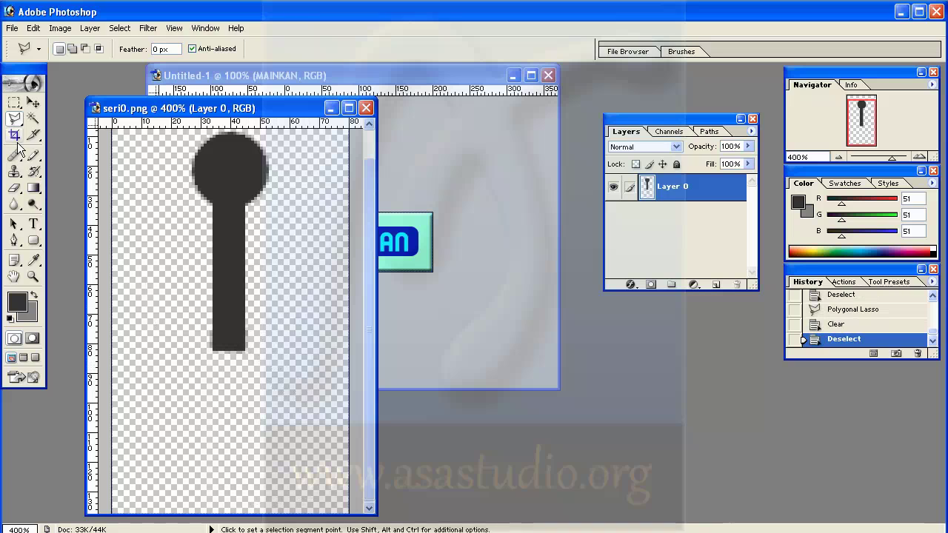
Add a new layer and draw a narrow vertical rectangular marquee overlapping the torso's lower end.
left_click(14, 102)
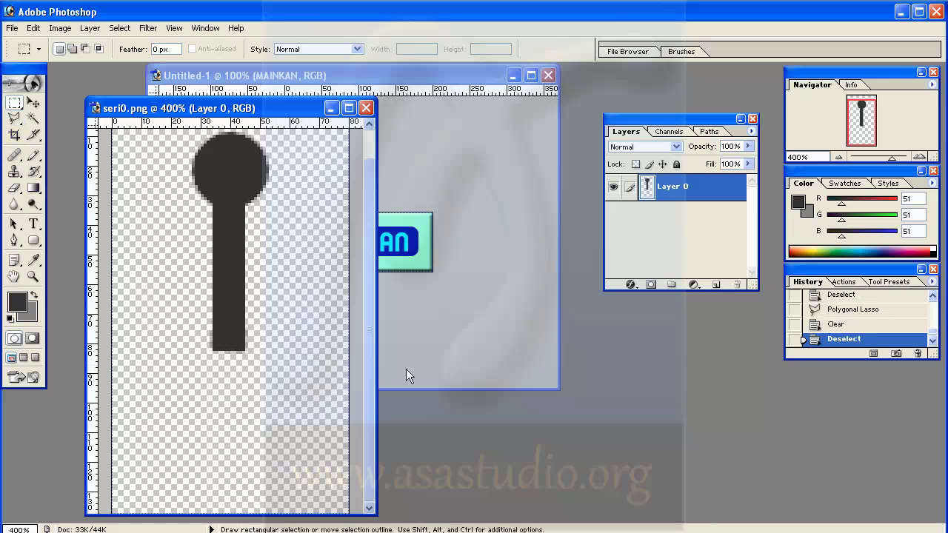
left_click(717, 285)
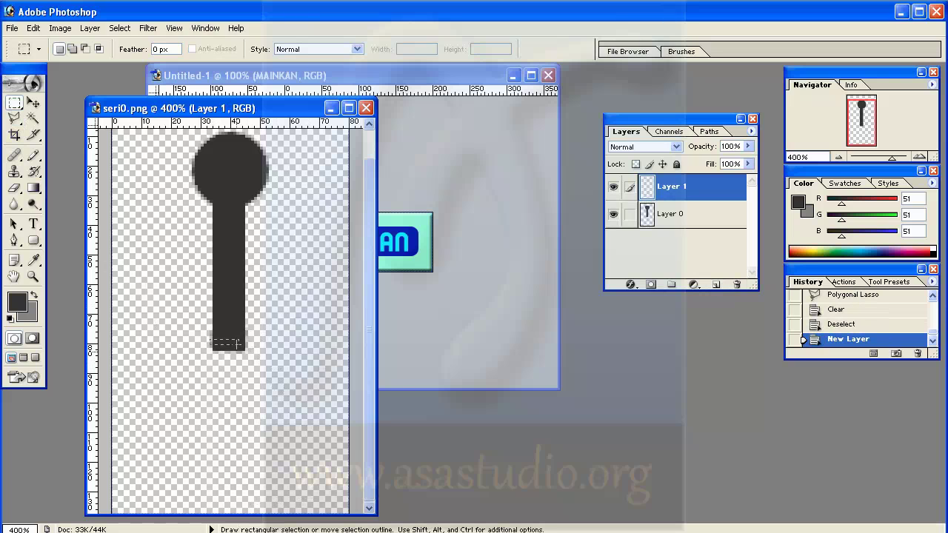
left_click_drag(249, 360, 238, 427)
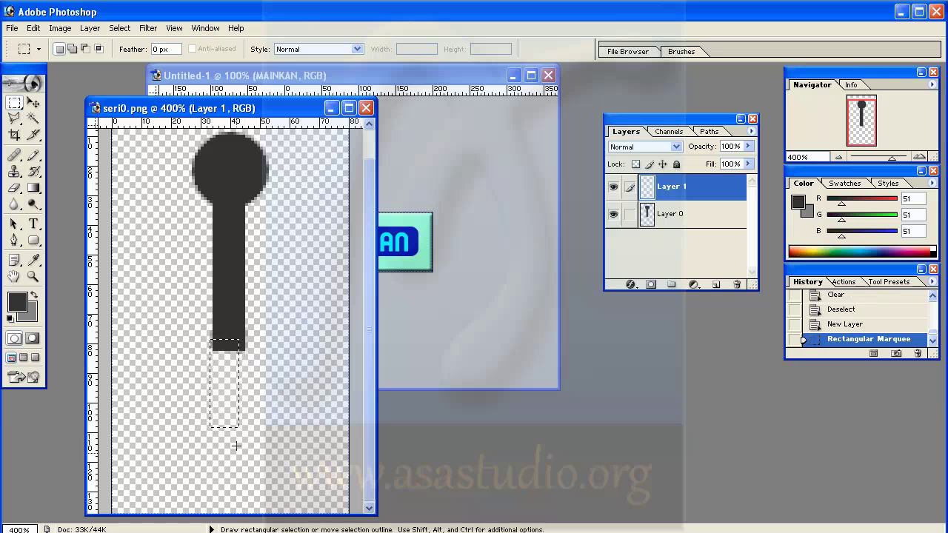
Transform the marquee selection to 178.3% height and shift it to X 39.5 px under the torso.
right_click(236, 446)
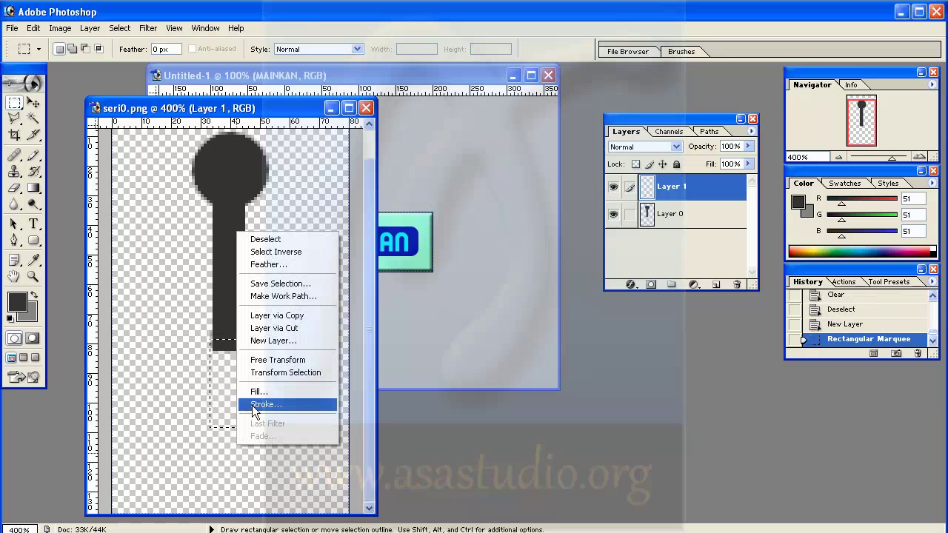
left_click(272, 373)
left_click_drag(224, 428, 224, 495)
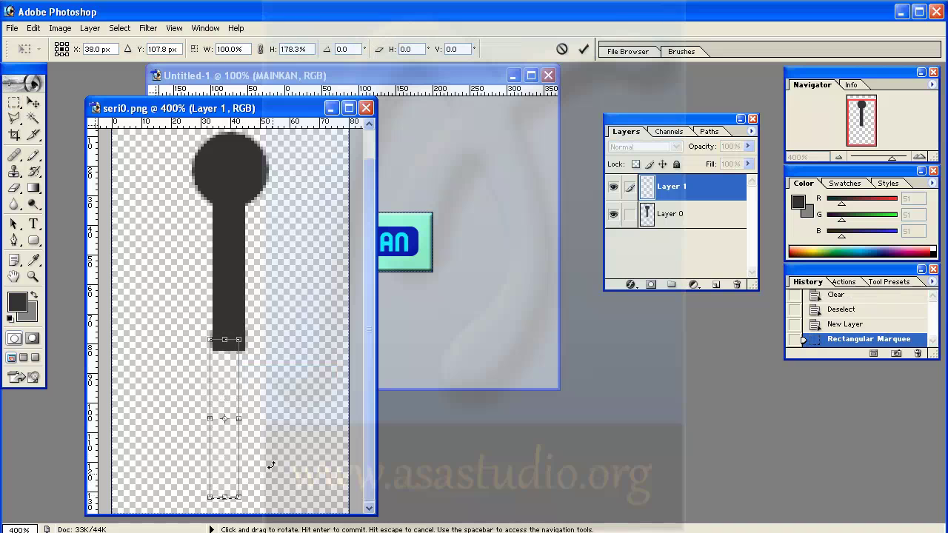
key("Right")
key("Right")
key("Right")
key("Right")
key("Right")
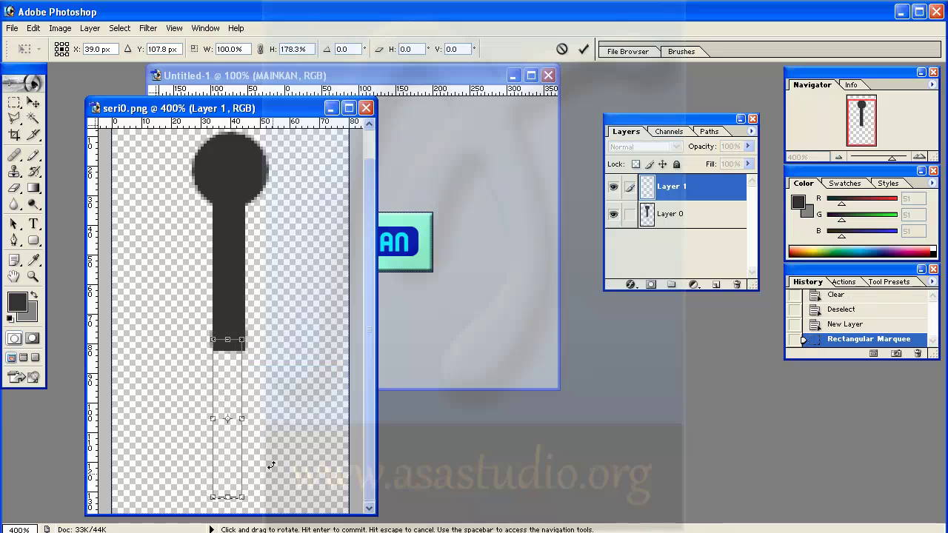
key("Right")
key("Right")
key("Right")
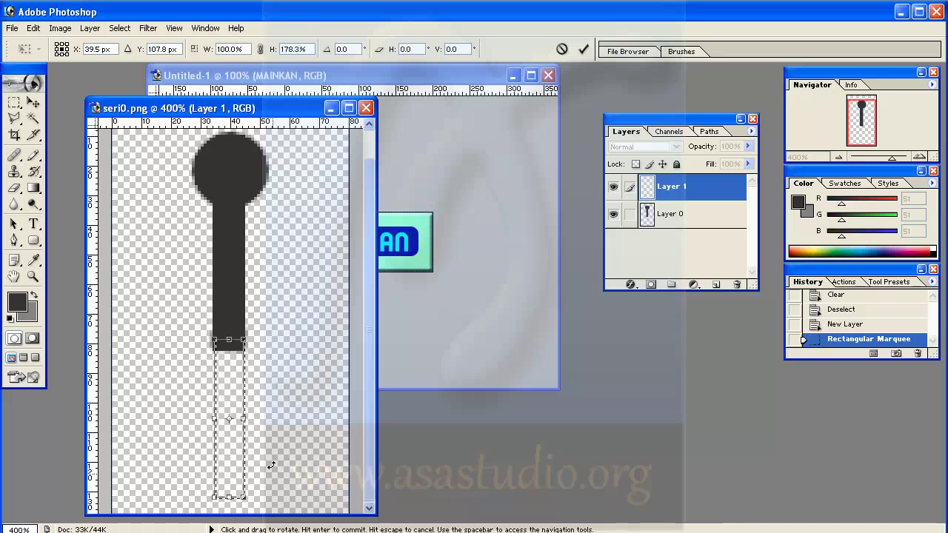
key("Return")
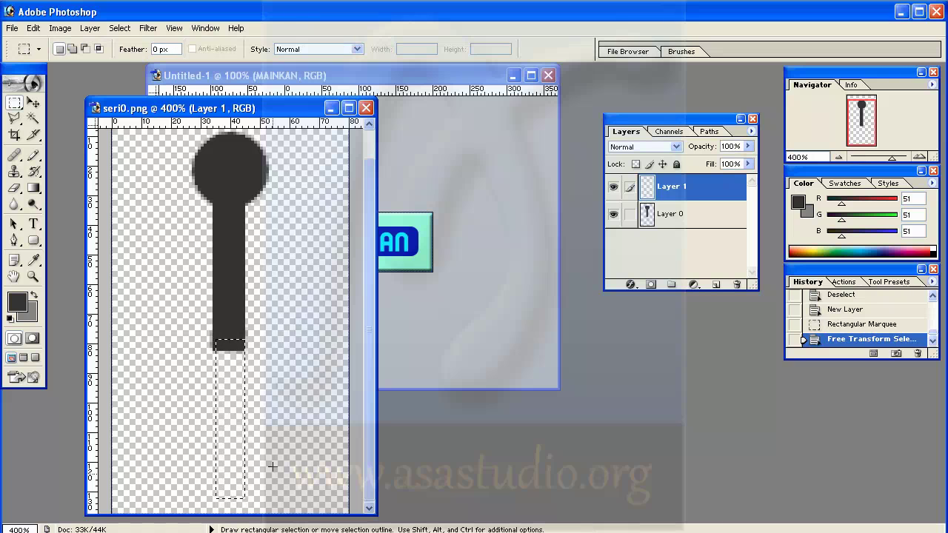
Nudge the selection outline left to the torso's edge and widen it to 112.5% to match the torso.
key("Left")
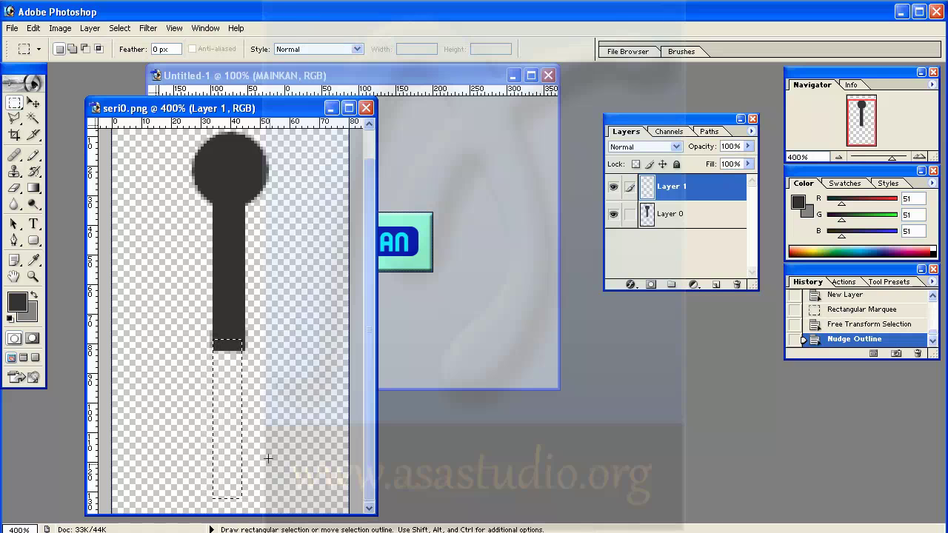
right_click(215, 425)
left_click(256, 339)
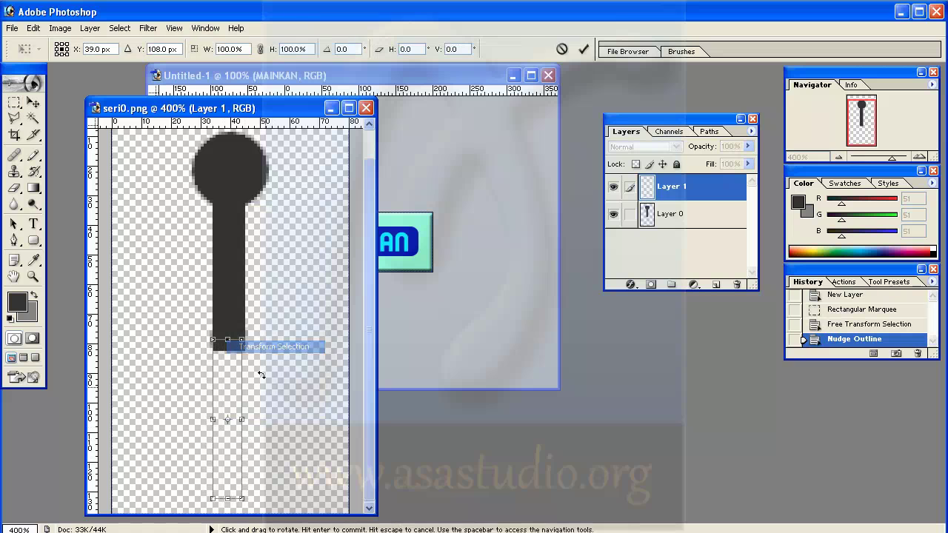
left_click_drag(238, 420, 245, 420)
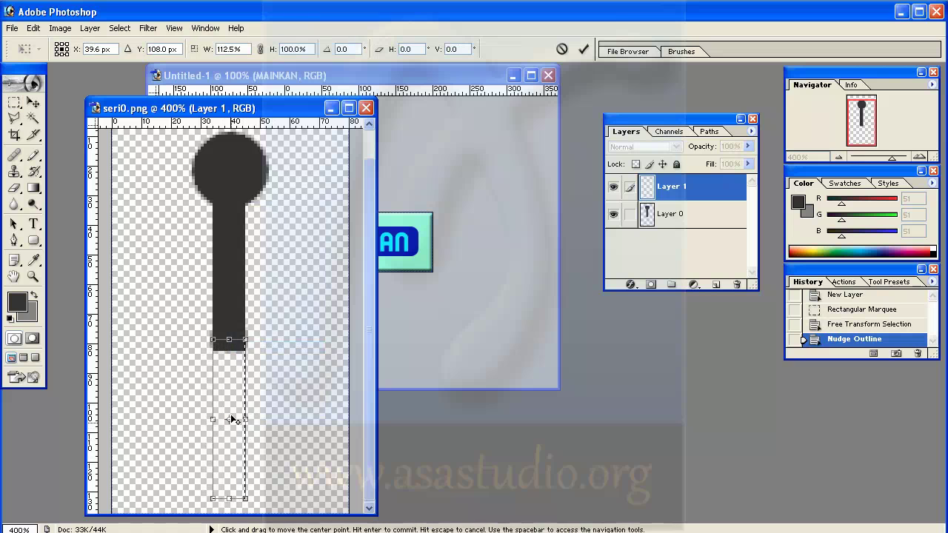
key("Return")
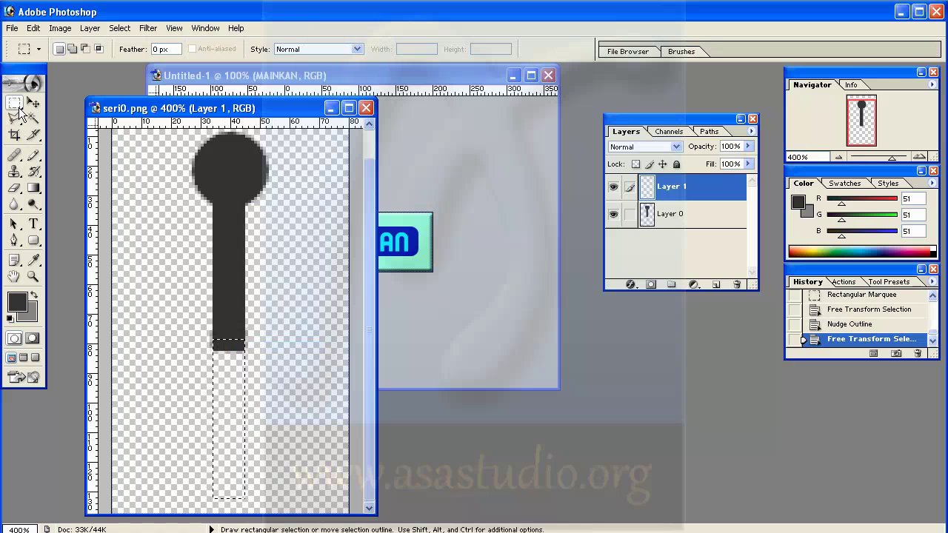
Fill the leg selection on Layer 1 with the foreground color in Normal mode at 100% opacity.
left_click(34, 28)
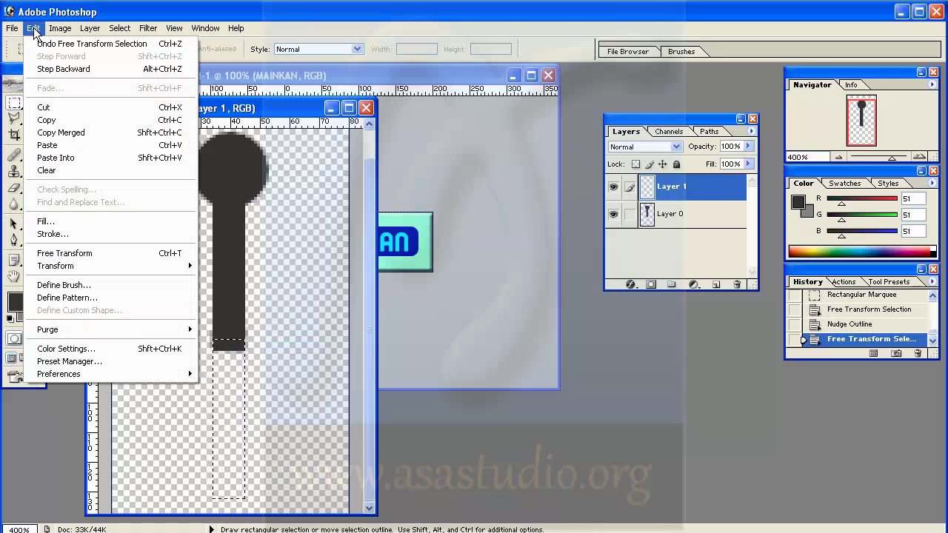
left_click(64, 221)
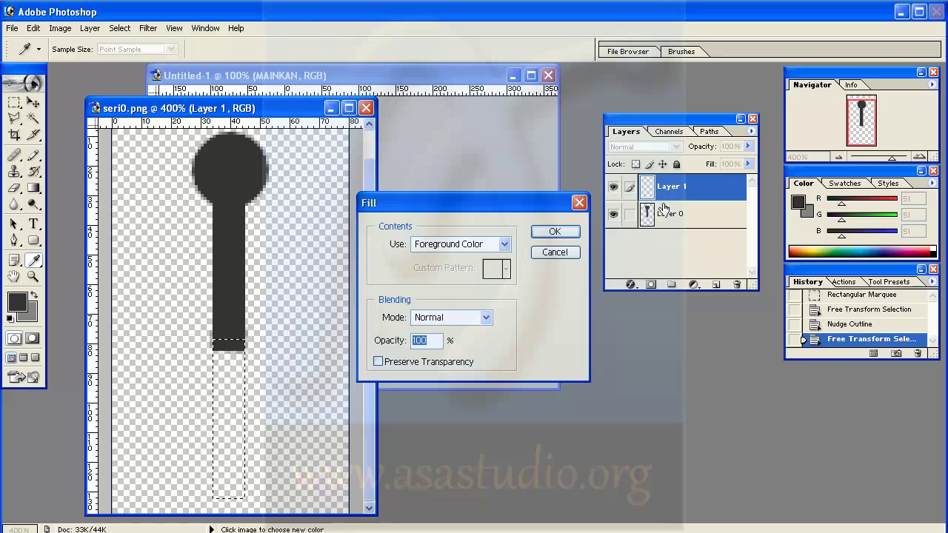
left_click(556, 232)
key("m")
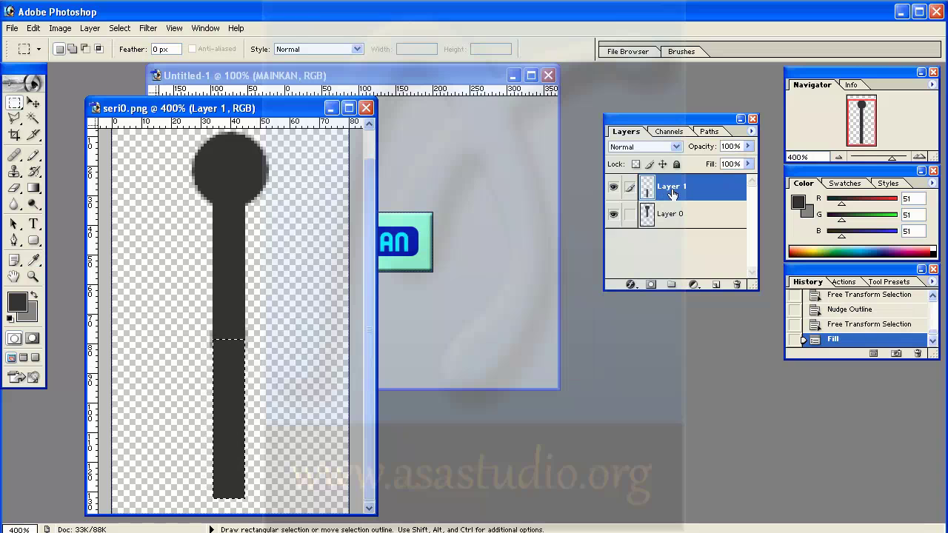
Add a new layer and transform the leg selection to 47.7% height with a -12.0° rotation for the thigh.
left_click(716, 286)
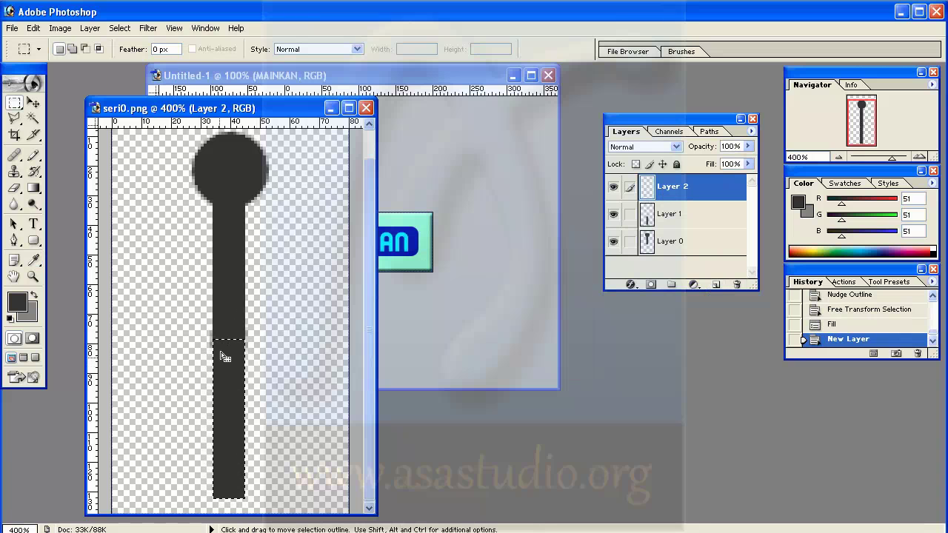
right_click(229, 406)
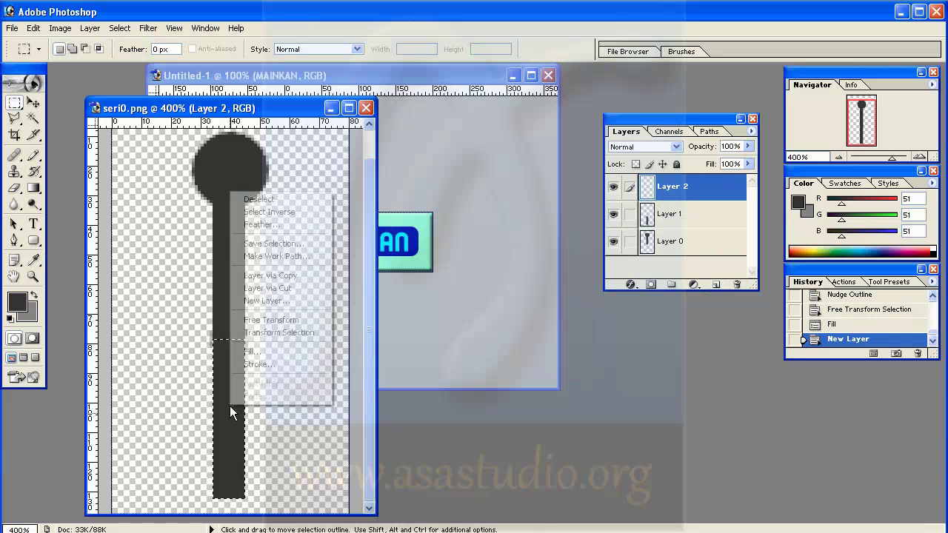
left_click(274, 332)
left_click_drag(229, 498, 233, 415)
left_click_drag(269, 450, 284, 441)
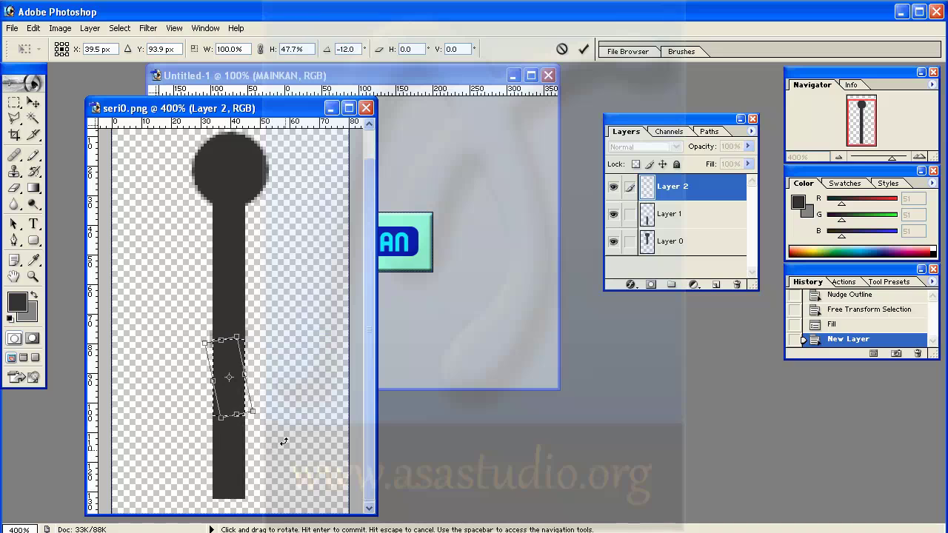
Shift the tilted thigh selection right to X 41.8 px under the torso and commit the transform.
key("Right")
key("Right")
key("Right")
key("Right")
key("Right")
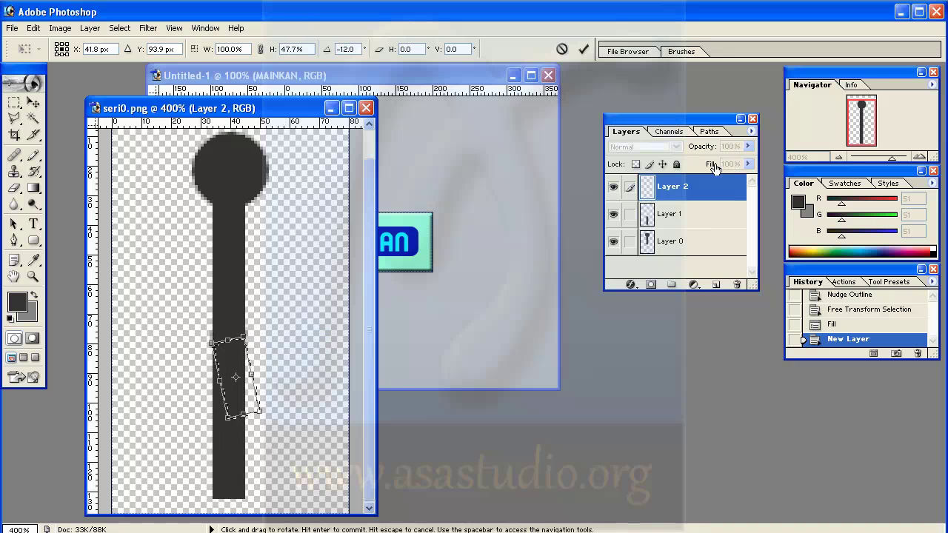
key("Return")
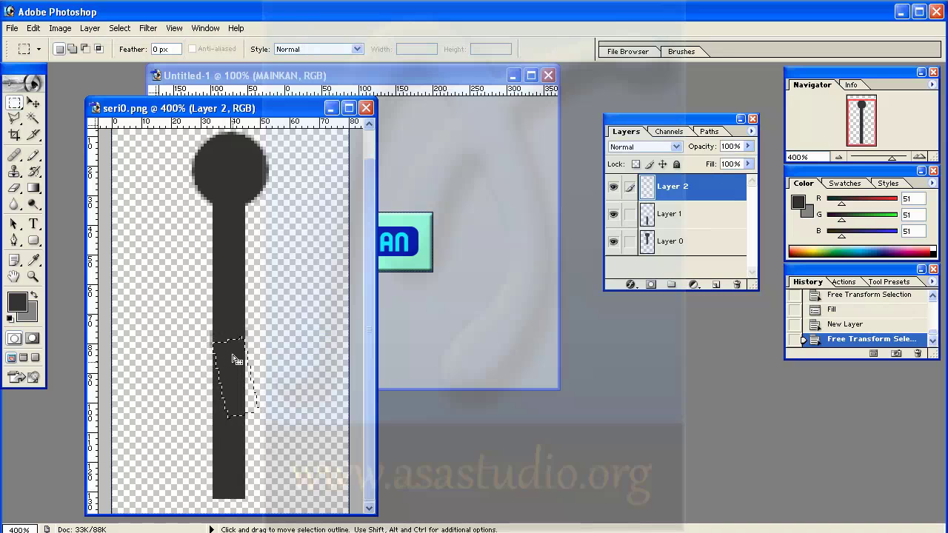
Fill the thigh selection on Layer 2 with the foreground color in Normal mode at 100% opacity.
left_click(33, 32)
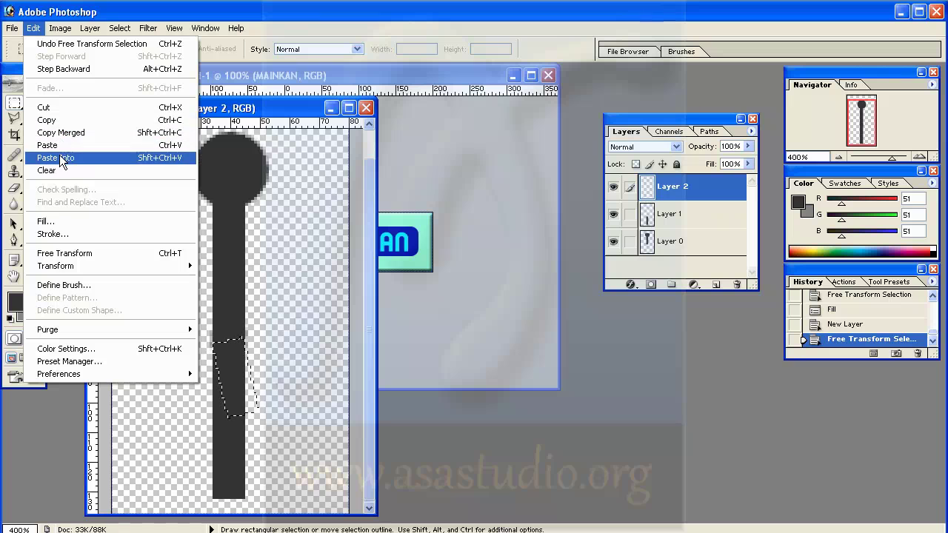
left_click(57, 221)
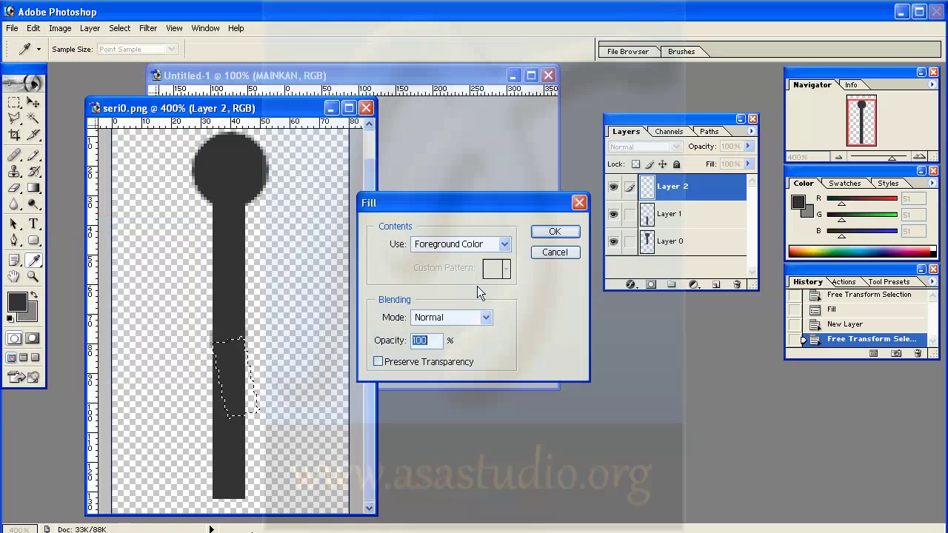
left_click(555, 232)
Add a new layer, rotate the selection 27.1° and move it to X 41.5 px, Y 114.5 px below the thigh.
left_click(716, 286)
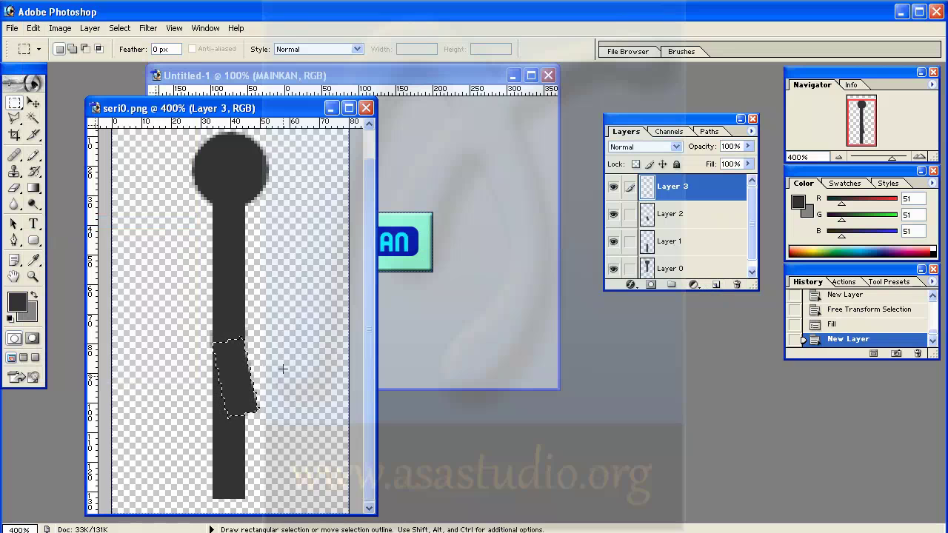
right_click(226, 366)
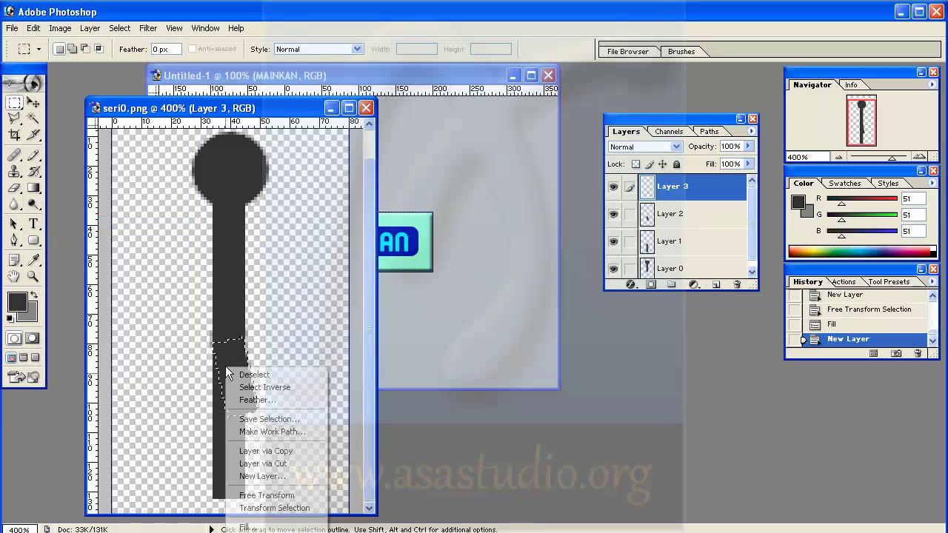
left_click(275, 511)
left_click_drag(313, 398, 304, 440)
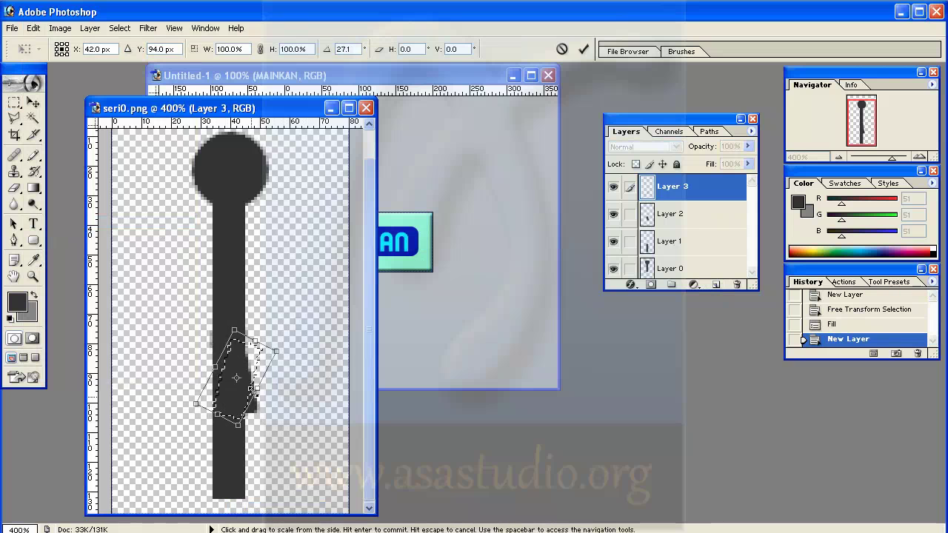
left_click_drag(247, 364, 245, 424)
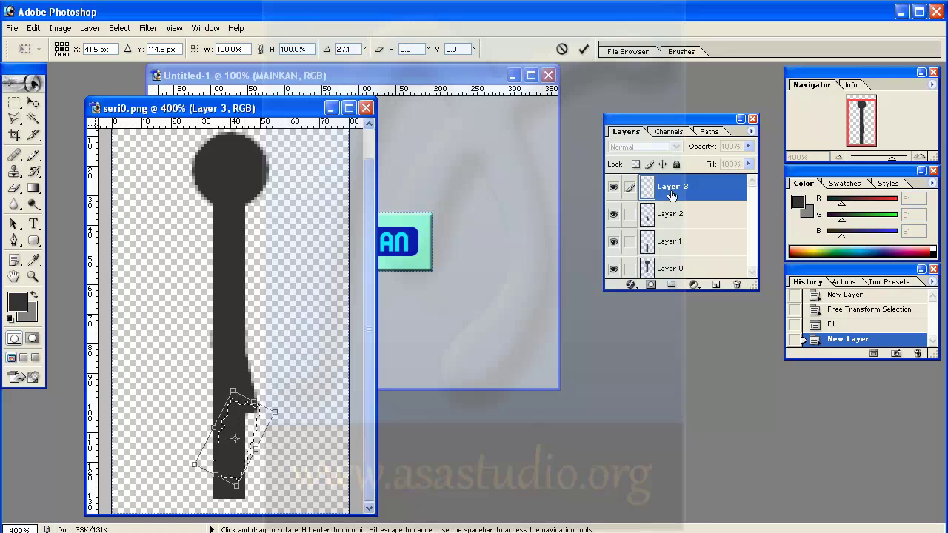
key("Return")
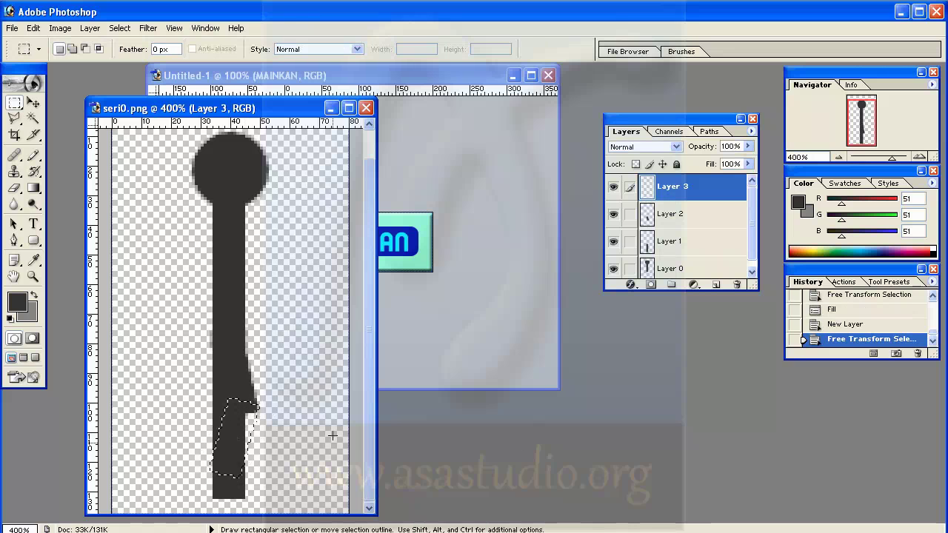
Fill the shin selection on Layer 3 with the foreground color at 100% opacity and hide Layer 1.
left_click(33, 29)
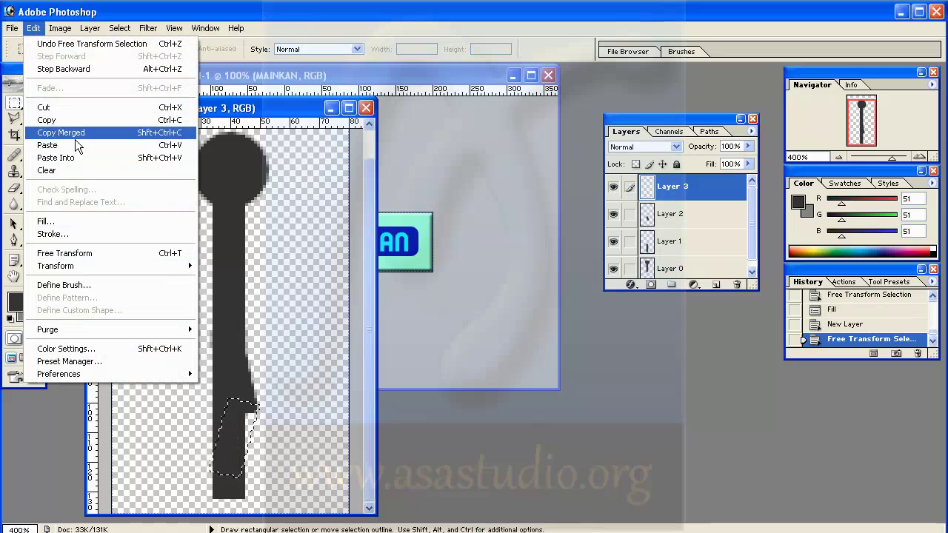
left_click(79, 219)
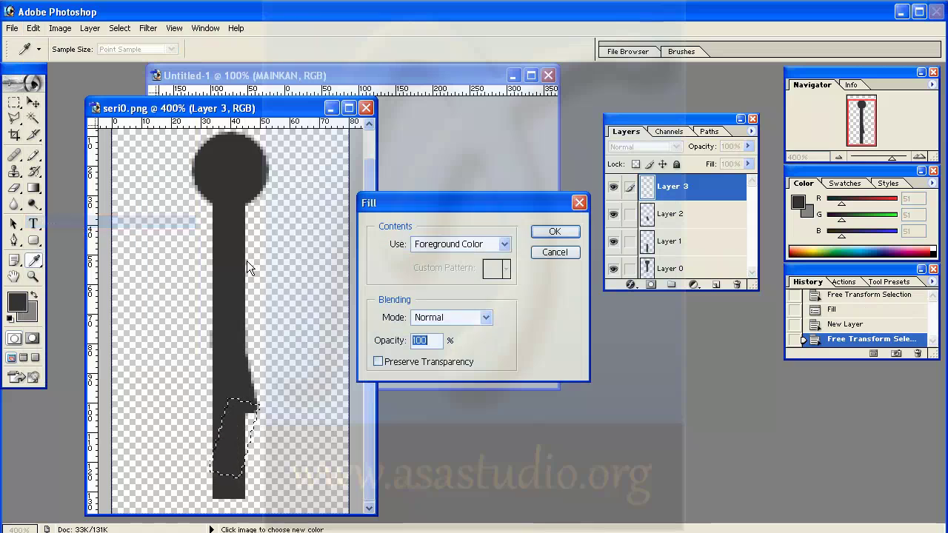
left_click(550, 232)
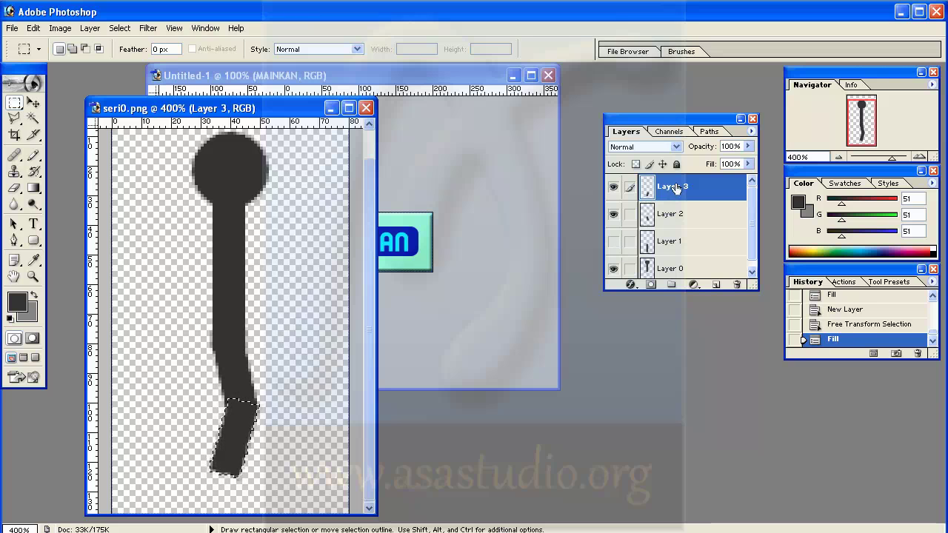
Nudge the selection outline down along the shin and deselect it.
key("Down")
key("Down")
key("Down")
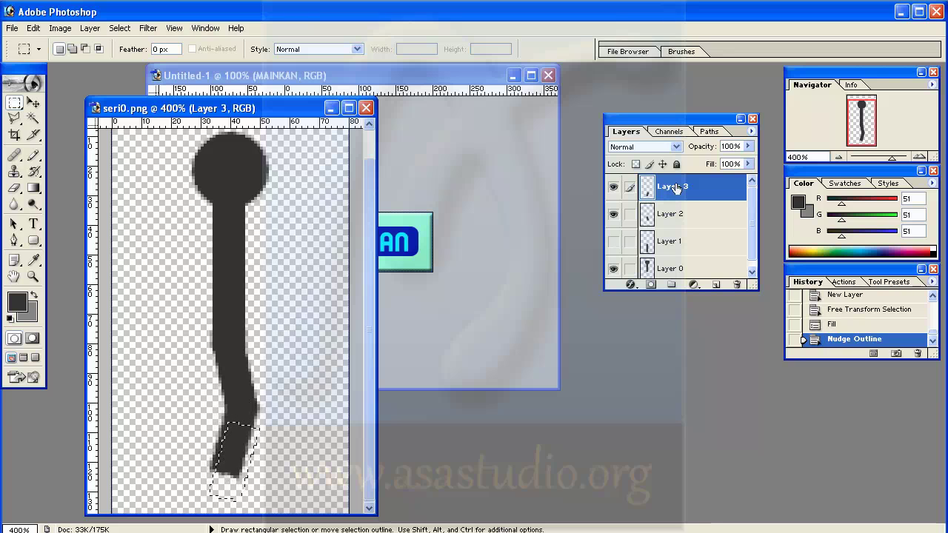
left_click(251, 421)
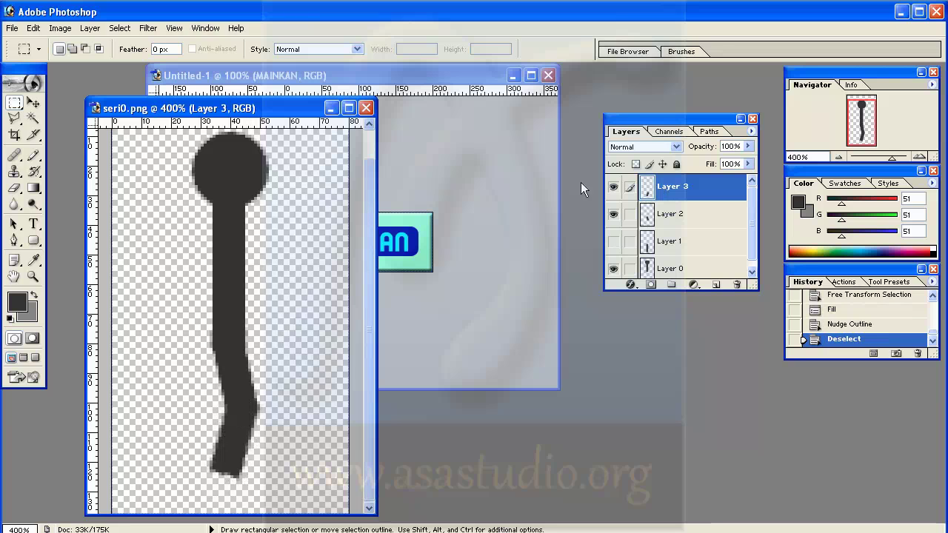
Move the shin on Layer 3 straight down until its lower end is near the bottom of the canvas.
left_click(34, 103)
key("Down")
key("Down")
key("Down")
key("Down")
key("Down")
key("Down")
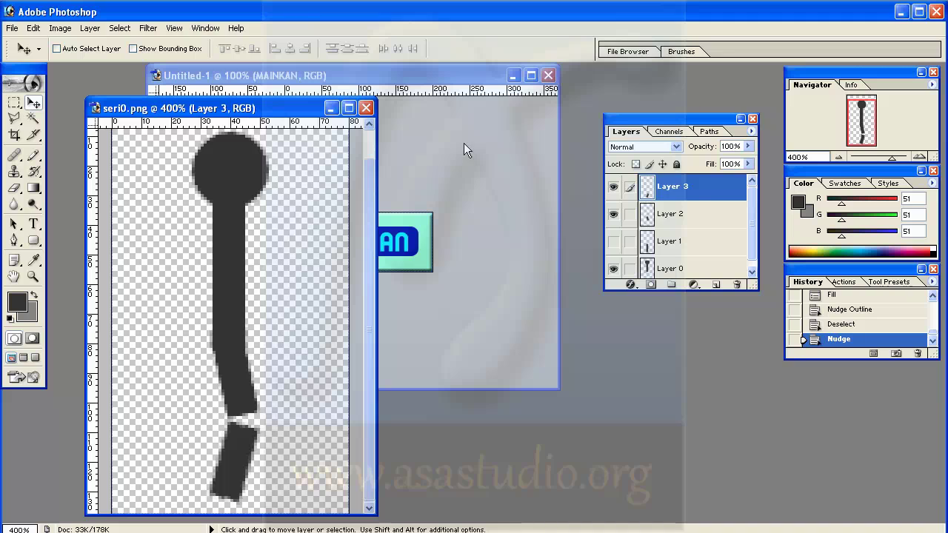
Move the thigh on Layer 2 straight down until it meets the top of the shin.
left_click(671, 222)
key("Down")
key("Down")
key("Down")
key("Down")
key("Down")
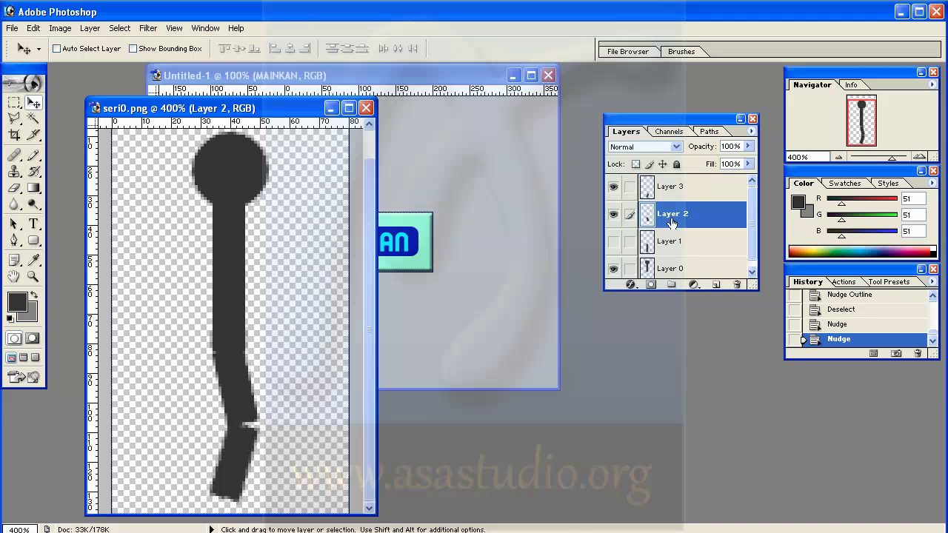
key("Down")
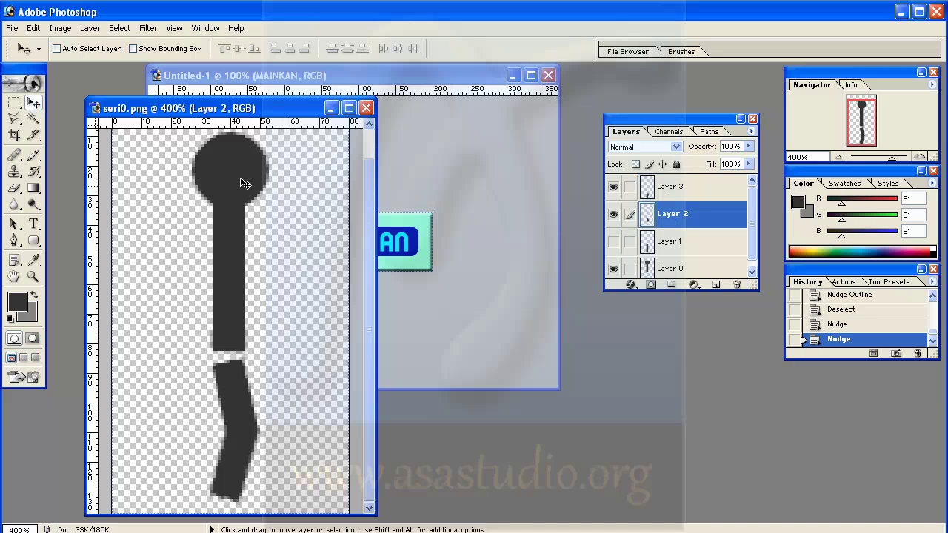
Show the straight leg on Layer 1 and hide Layers 2 and 3.
left_click(614, 242)
left_click(613, 214)
left_click(614, 187)
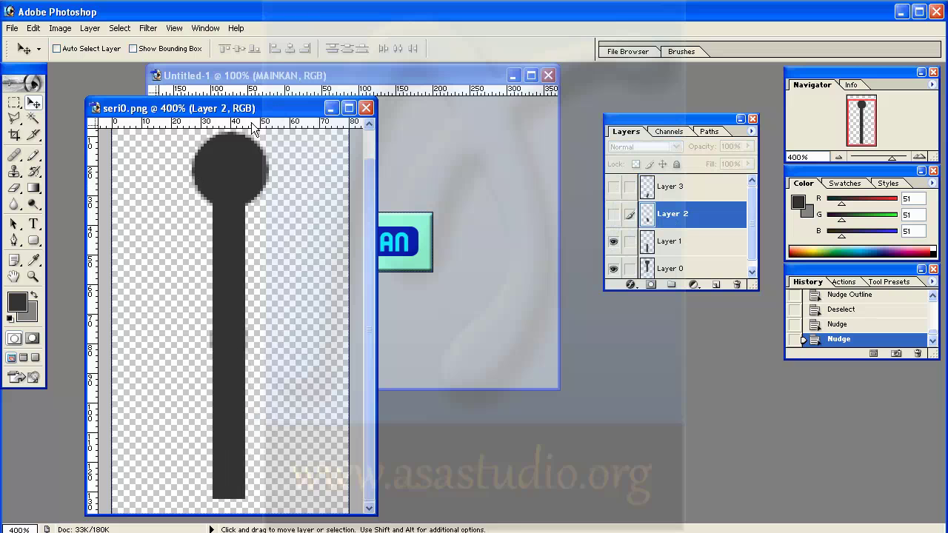
Export the straight-leg figure for the web as a PNG-24 named seriBerdiri1.png in the gambar folder.
left_click(12, 29)
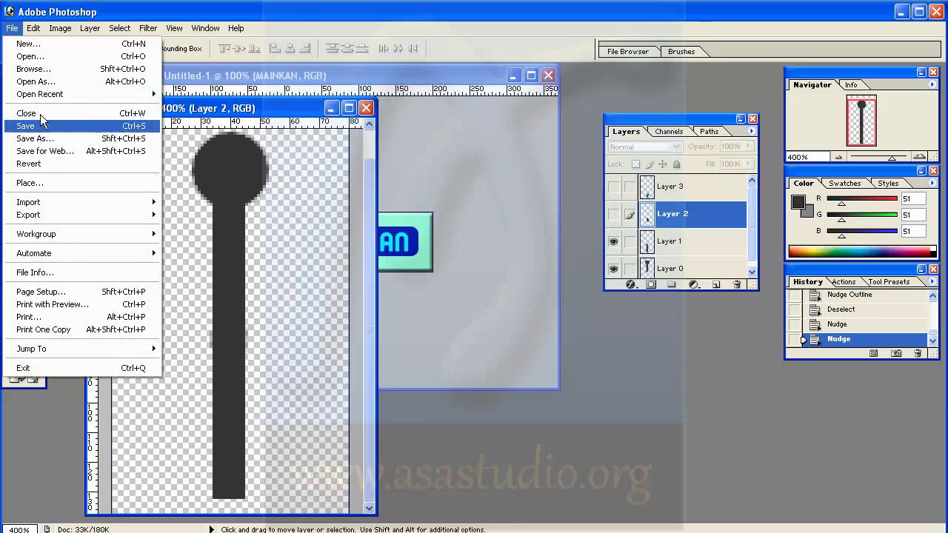
left_click(45, 151)
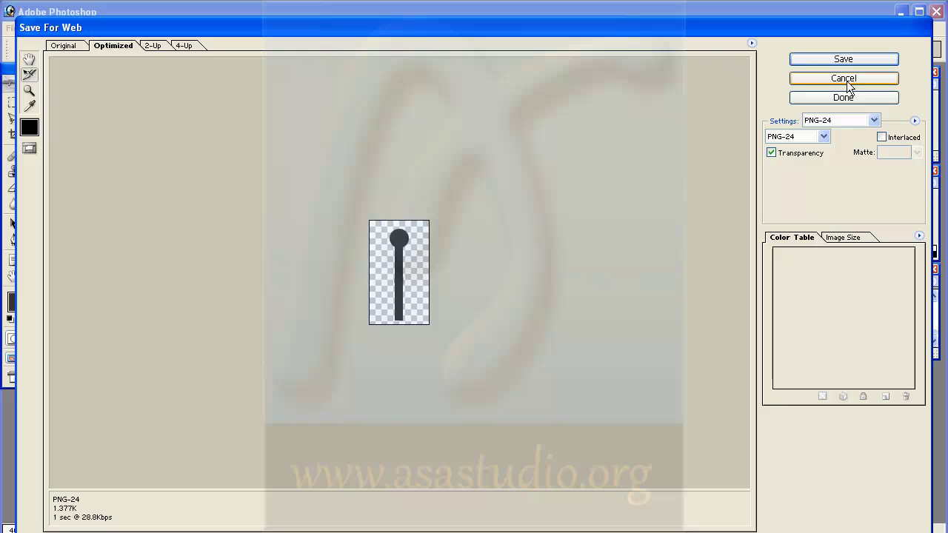
left_click(844, 60)
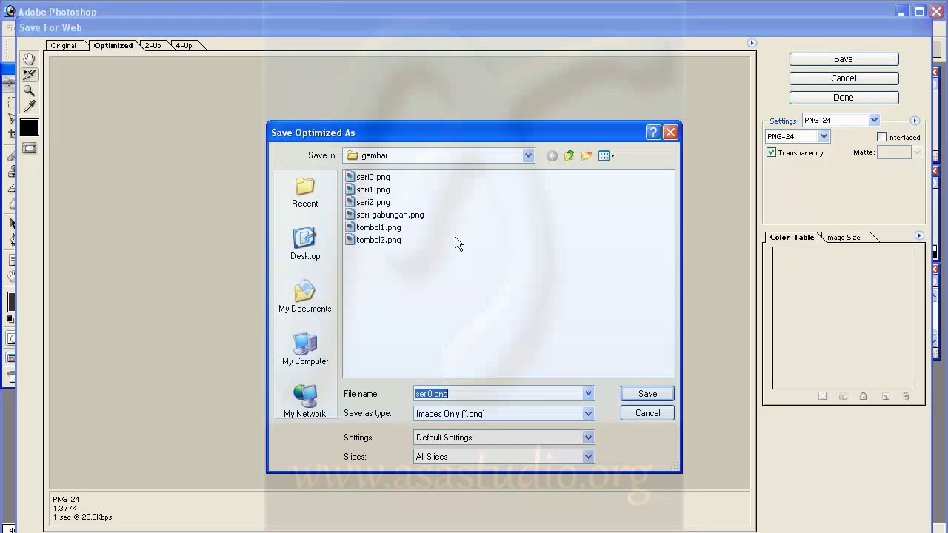
left_click(431, 392)
key("Delete")
type("1")
type("Be")
type("rdir")
type("i1")
left_click(646, 393)
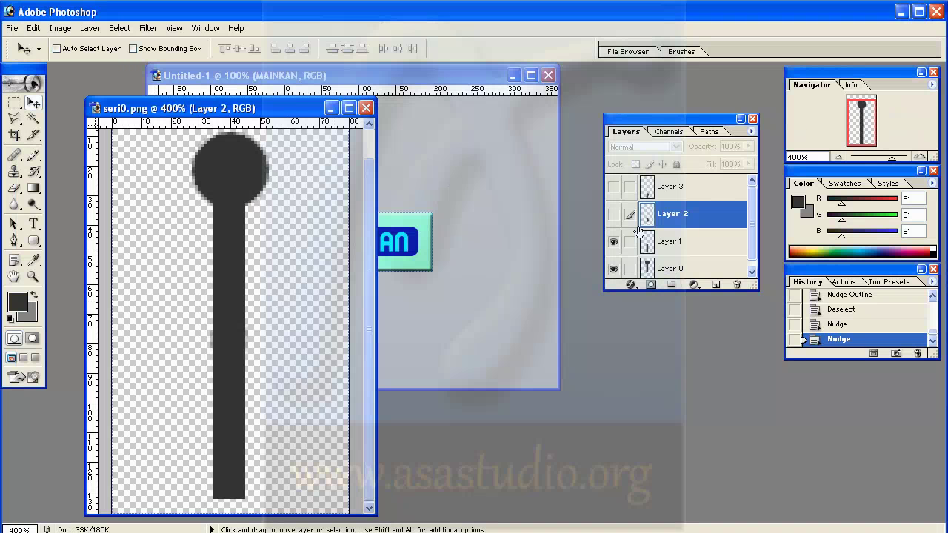
Hide Layer 1 and show the bent leg pieces on Layers 2 and 3.
left_click(614, 241)
left_click(613, 214)
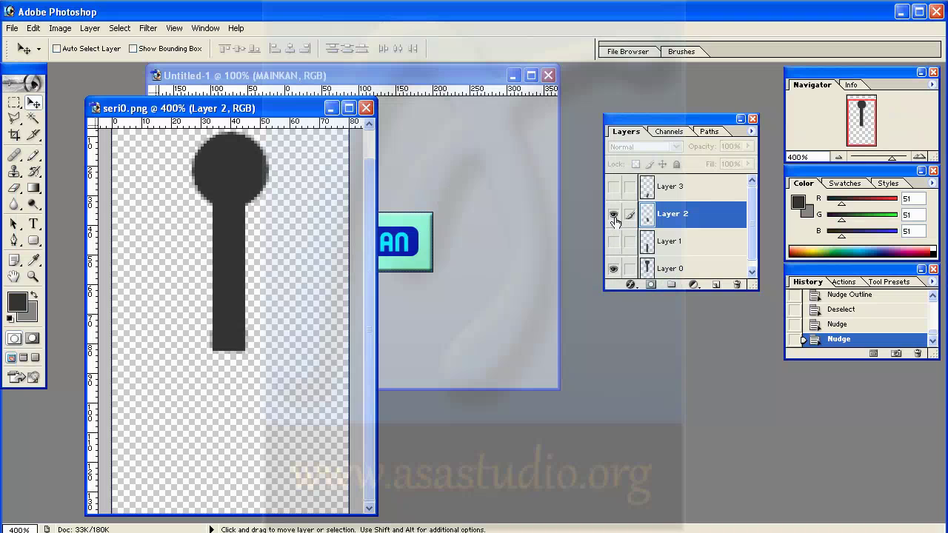
left_click(613, 187)
Move the head and torso on Layer 0 straight down until the torso joins the bent leg.
scroll(750, 226, "down", 1)
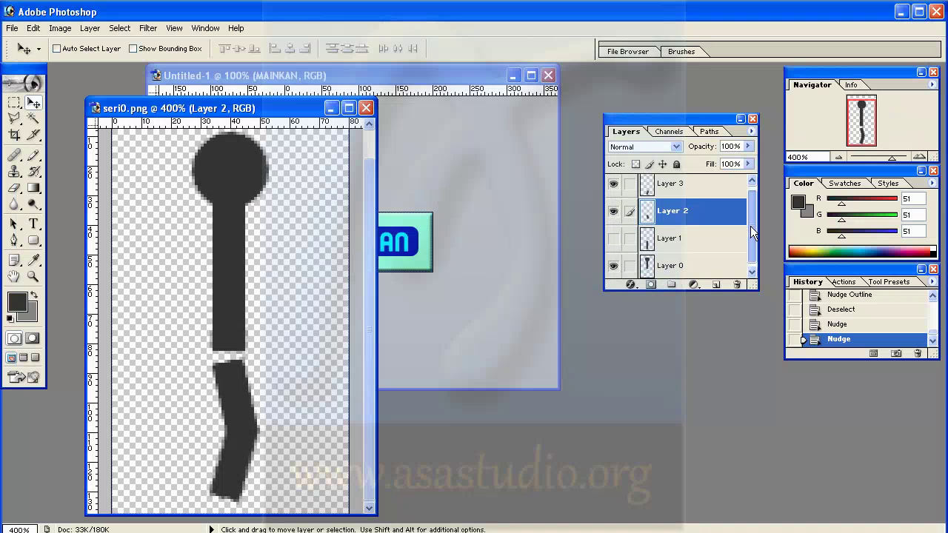
left_click(702, 266)
key("Down")
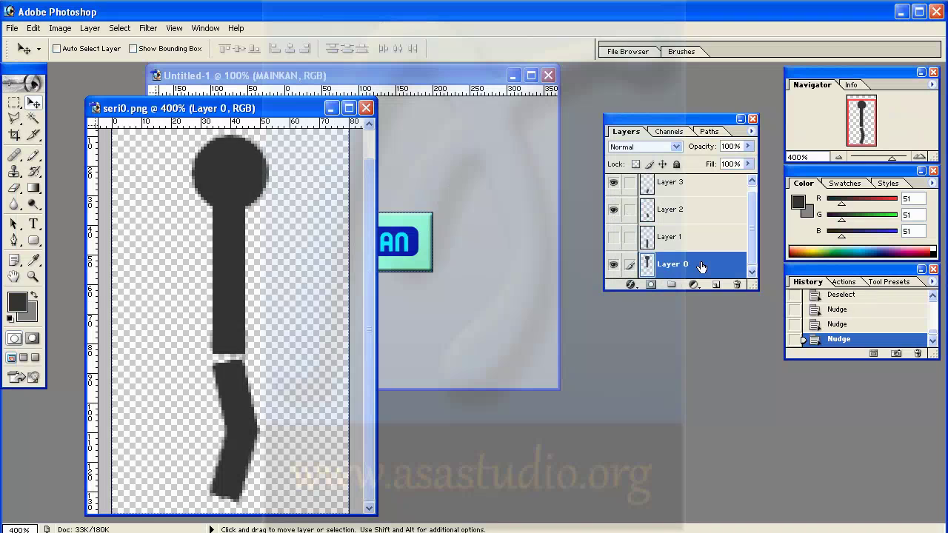
key("Down")
key("Down")
key("Down")
key("Down")
key("Down")
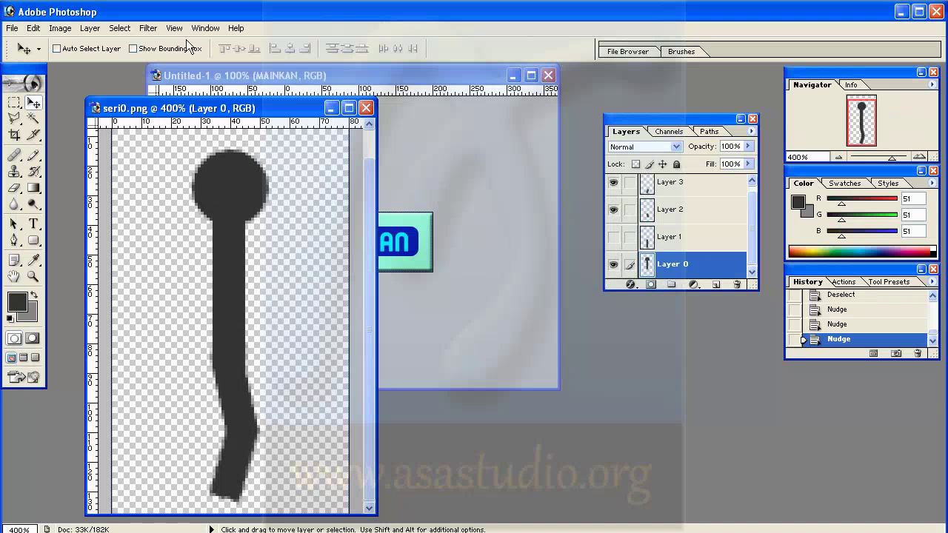
Export the bent-leg figure for the web as a PNG-24 named seriBerdiri2.png in the gambar folder.
left_click(12, 28)
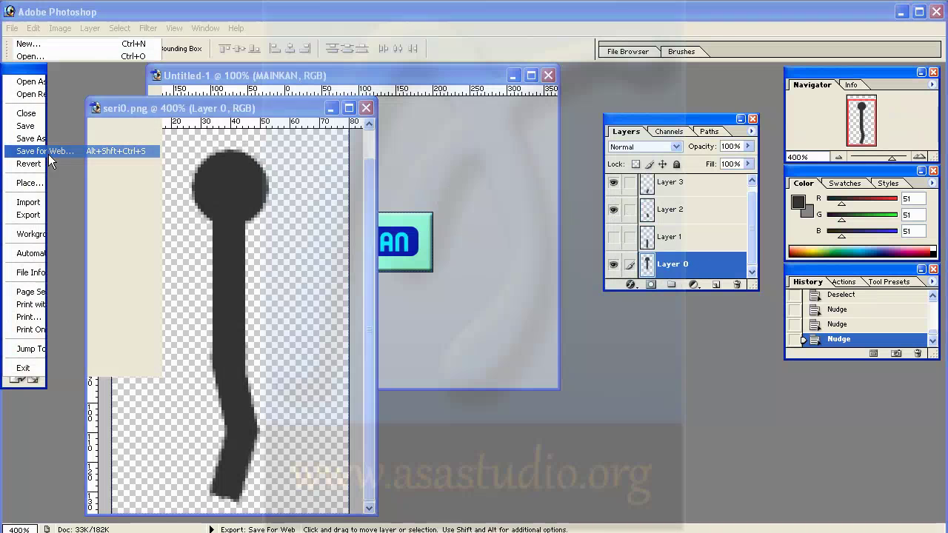
left_click(45, 151)
left_click(842, 61)
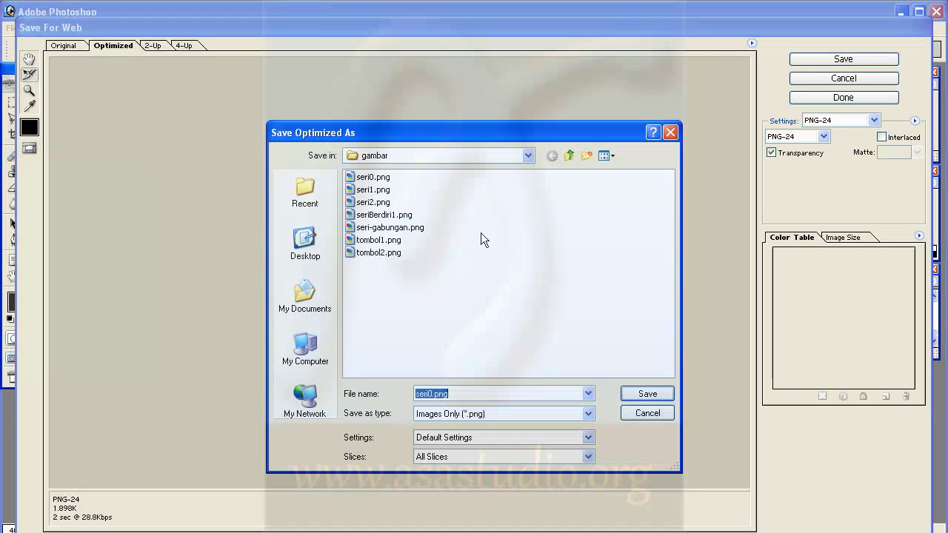
left_click(383, 215)
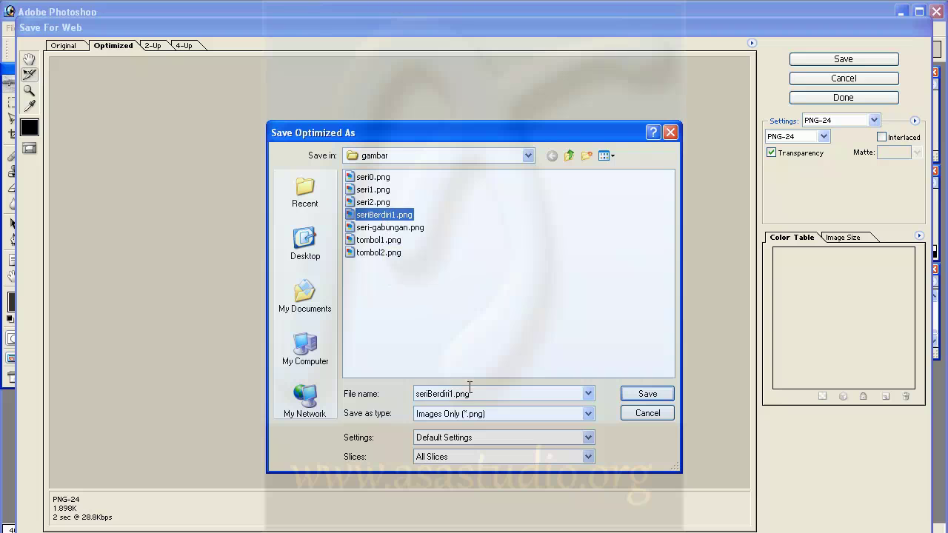
left_click(454, 394)
key("shift+Left")
type("2")
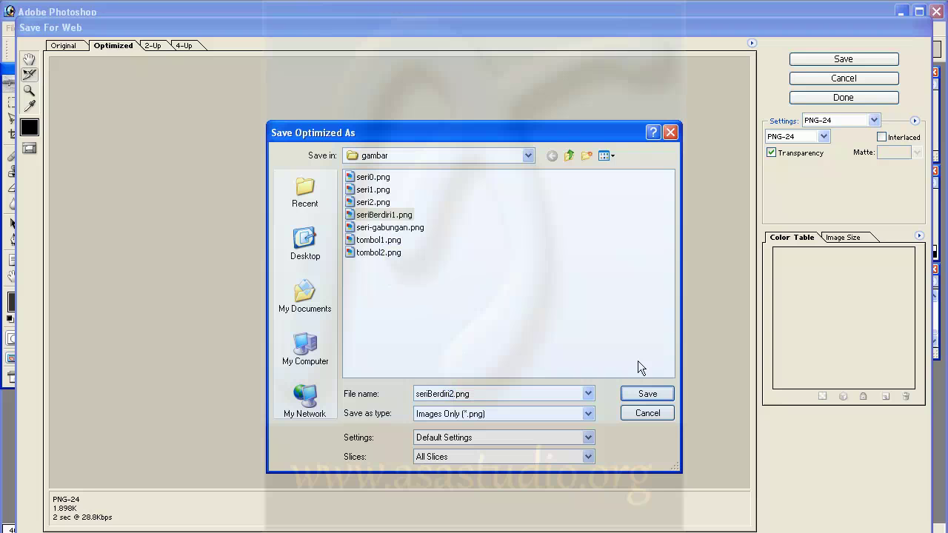
left_click(665, 395)
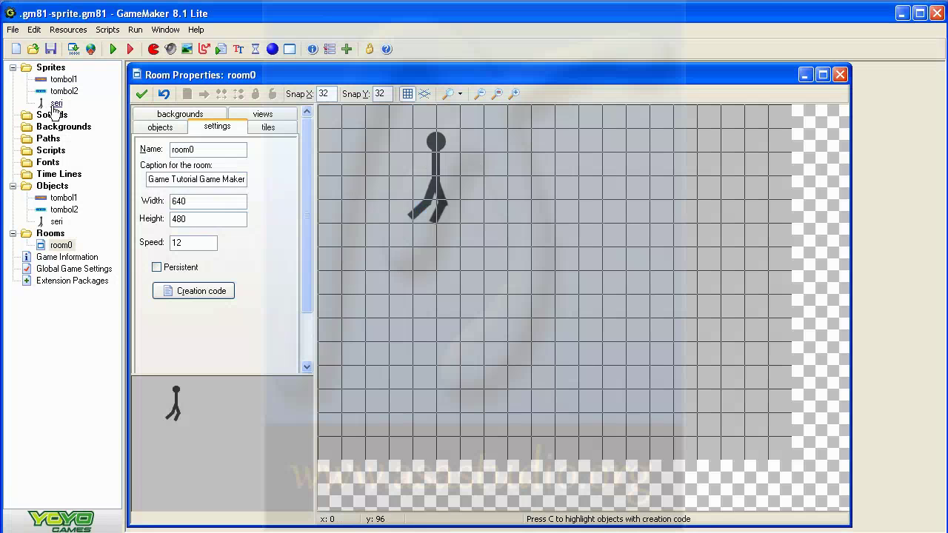
Create a new sprite in the GameMaker project and name it seriDiam.
right_click(50, 69)
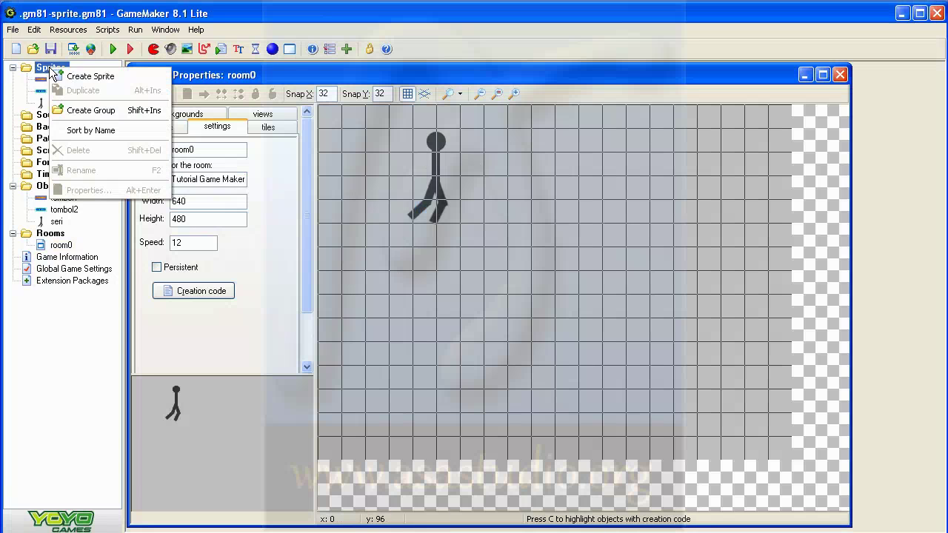
left_click(78, 77)
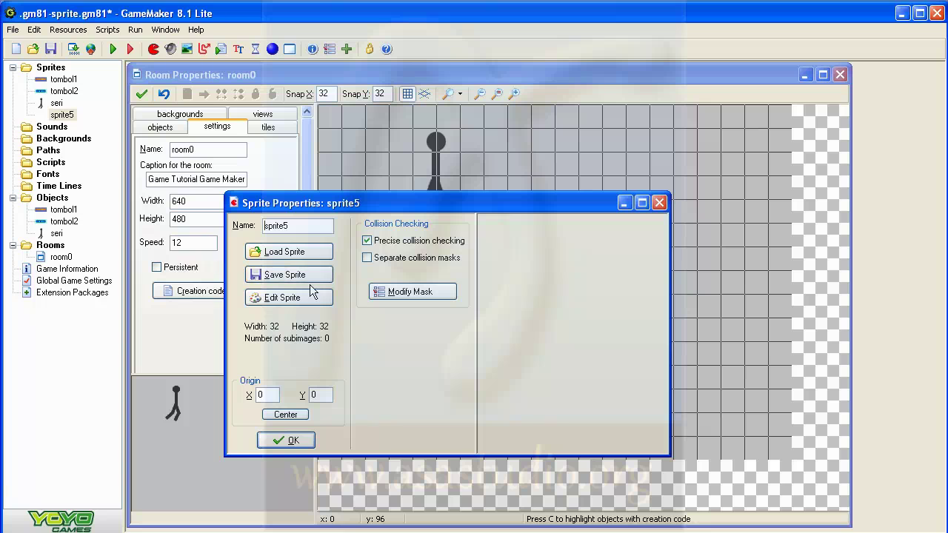
left_click_drag(299, 226, 251, 232)
type("ser")
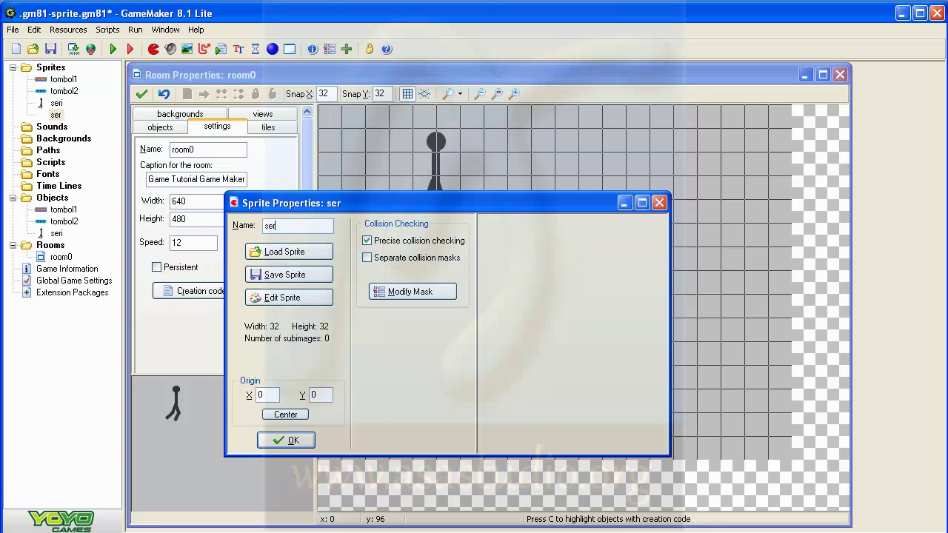
type("iB")
type("iam")
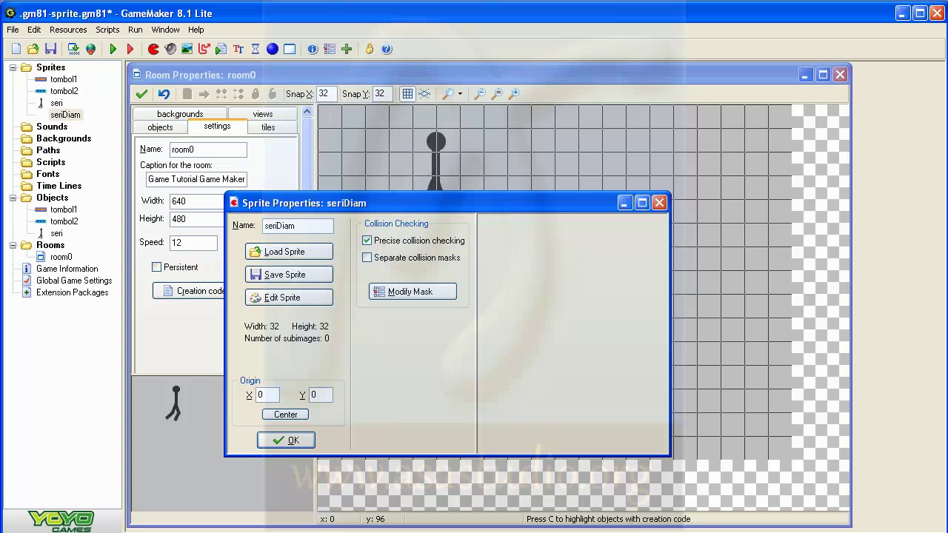
Open seriDiam for sprite editing and create a new blank image 80 pixels wide and 140 pixels high.
left_click(282, 299)
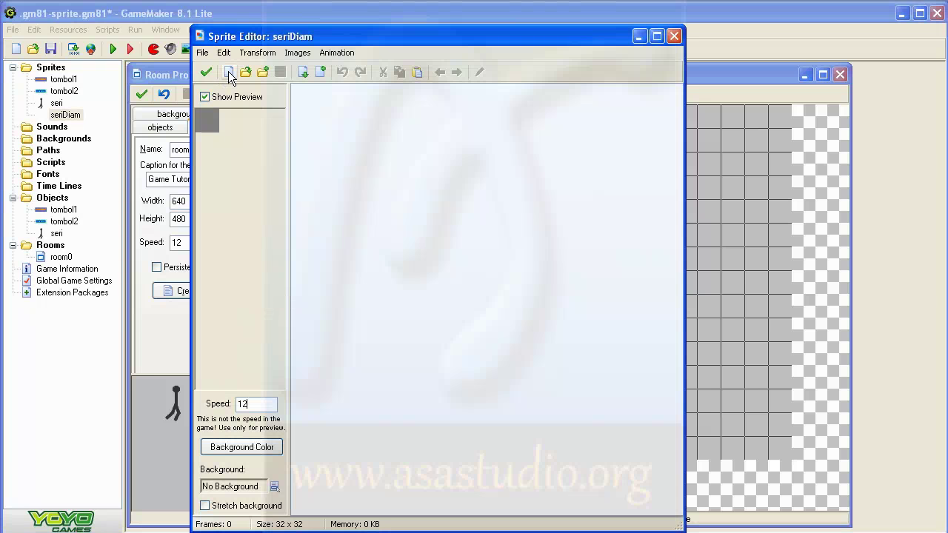
left_click(228, 71)
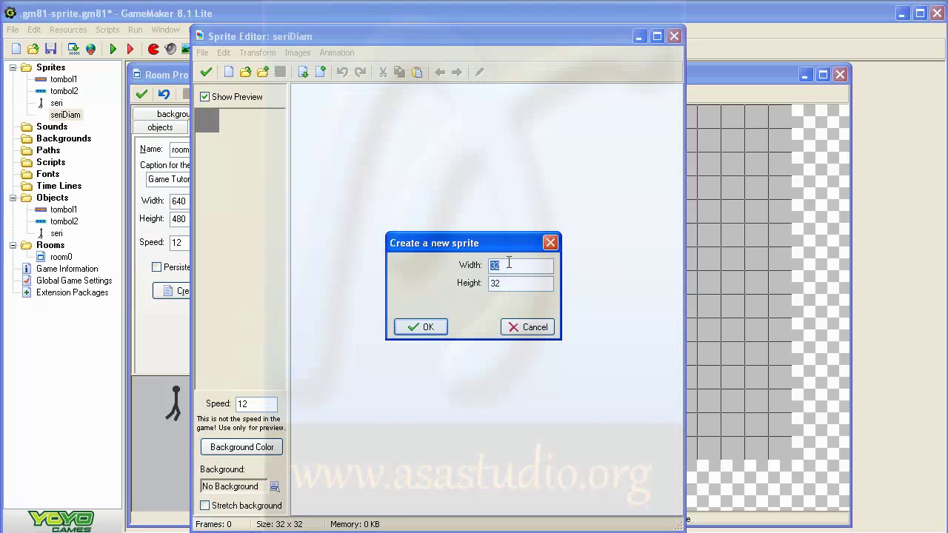
type("80")
key("Tab")
type("140")
left_click(436, 329)
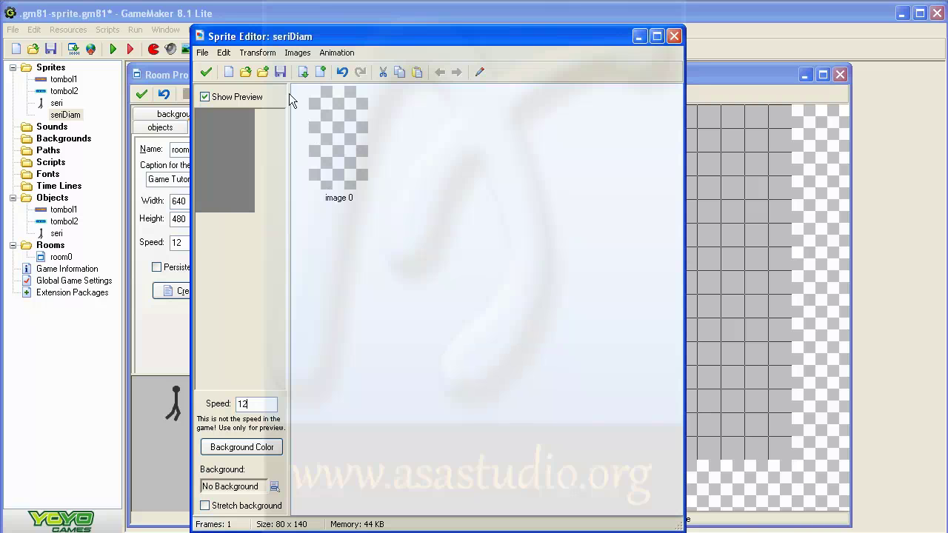
Add seriBerdiri1.png from the gambar folder as a frame of the seriDiam sprite.
left_click(202, 53)
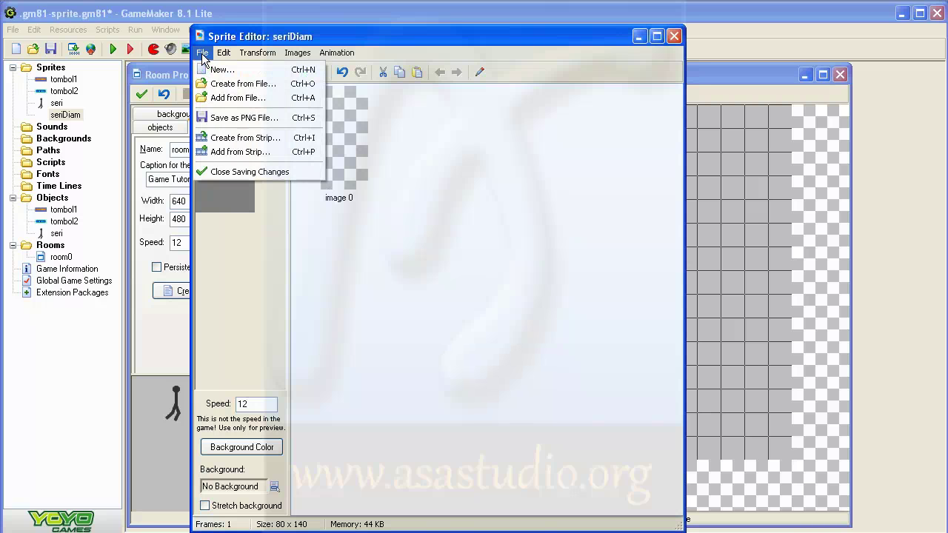
left_click(216, 99)
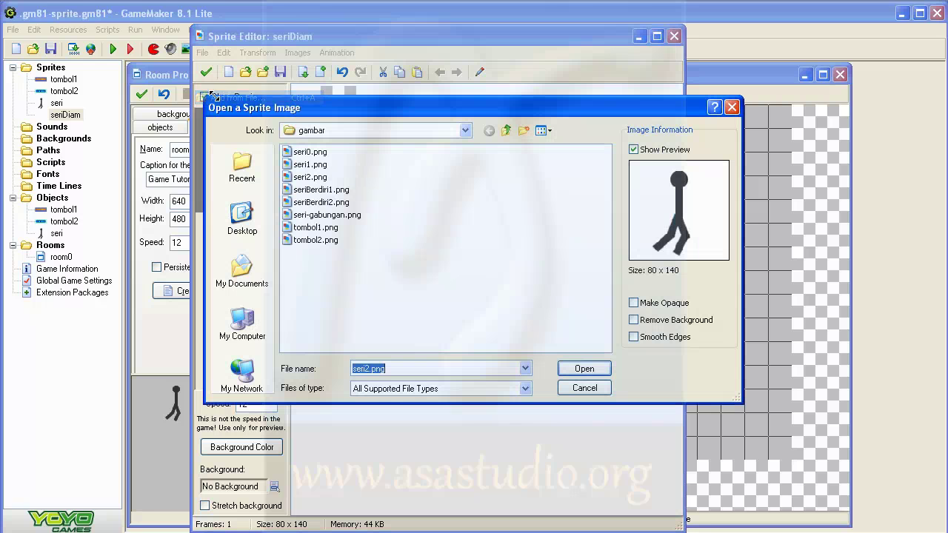
left_click(320, 191)
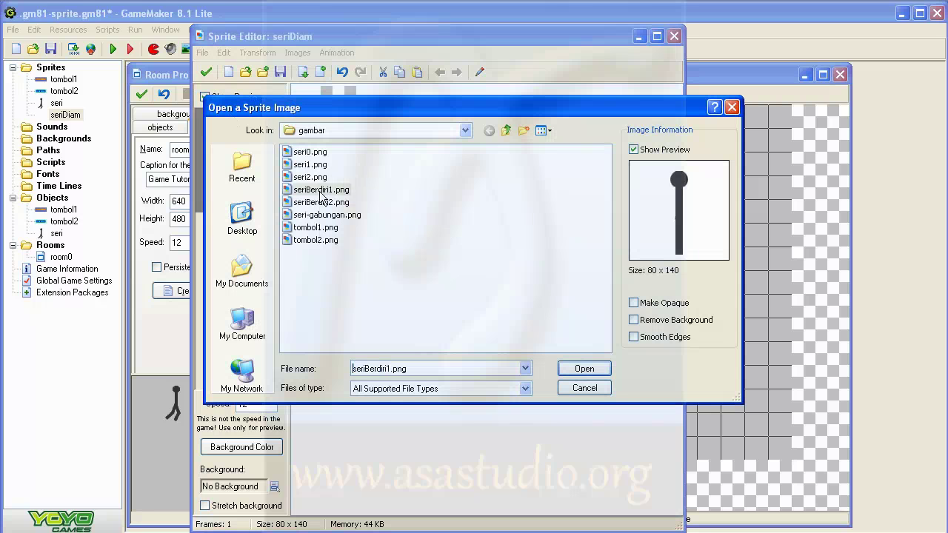
left_click(581, 369)
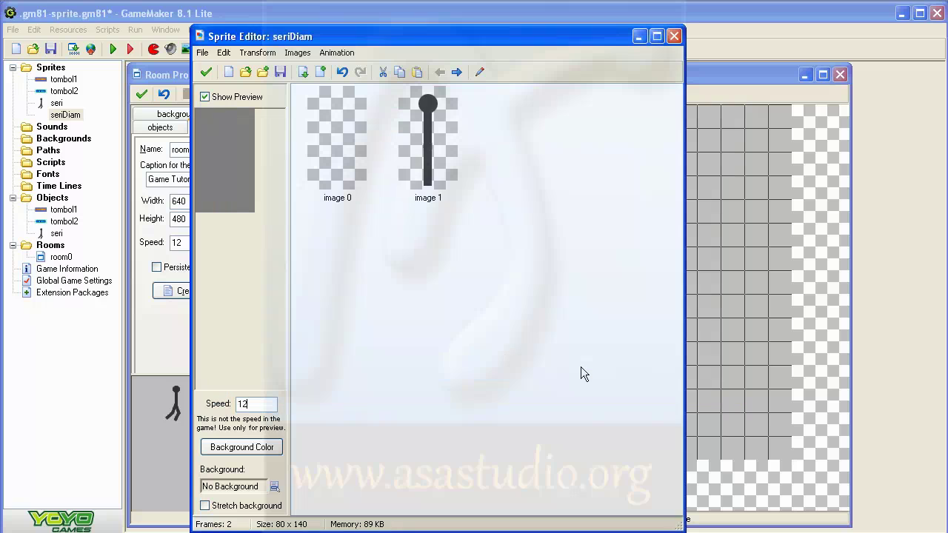
Add seriBerdiri2.png from the gambar folder as another frame of the seriDiam sprite.
left_click(200, 53)
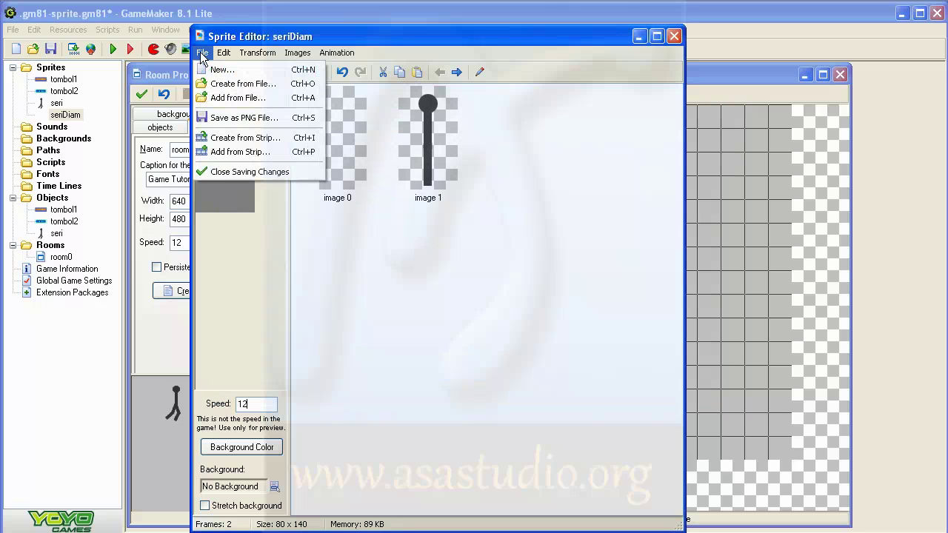
left_click(208, 97)
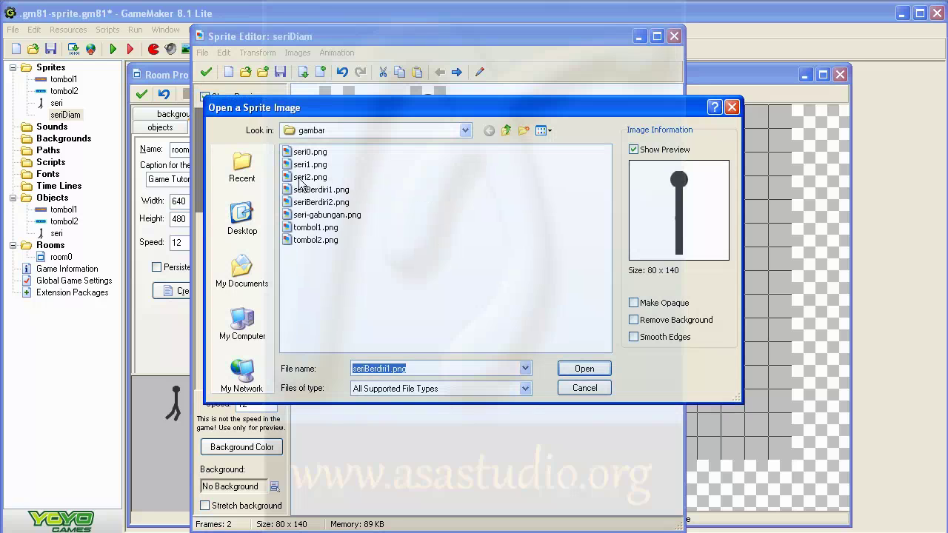
left_click(304, 178)
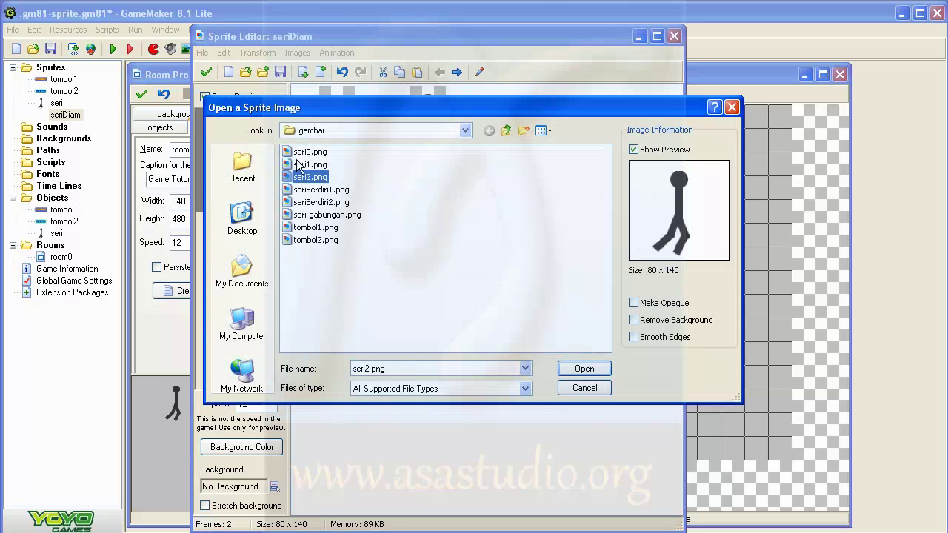
left_click(323, 202)
left_click(584, 369)
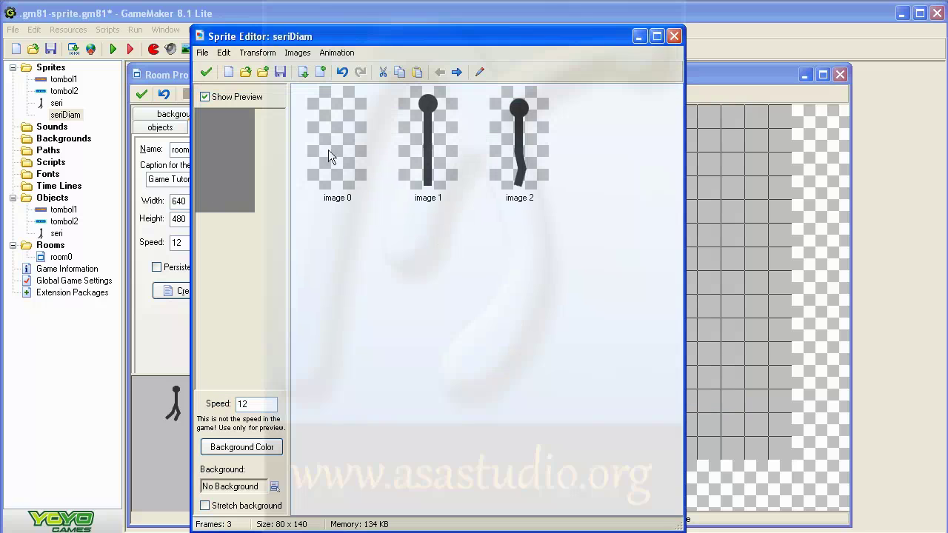
Delete the empty first frame, image 0, from seriDiam and save the sprite.
left_click(321, 132)
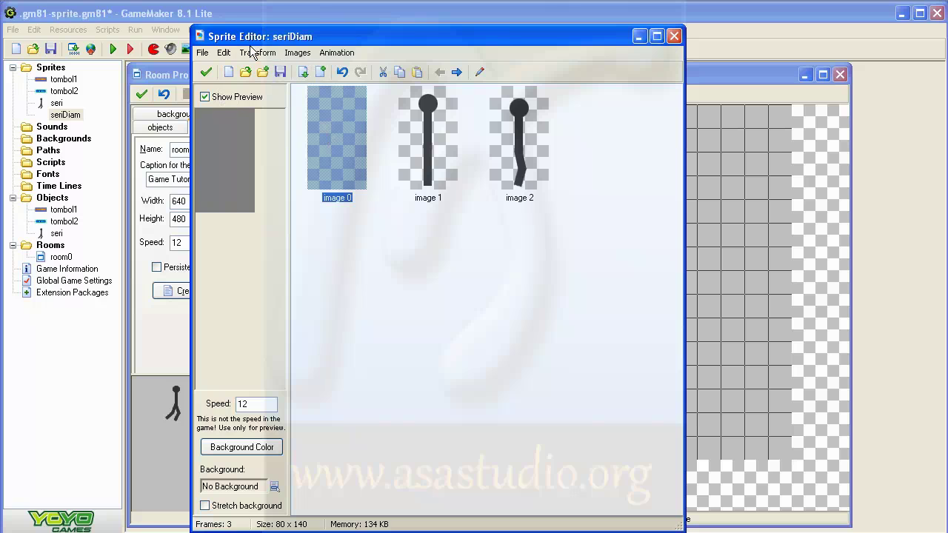
left_click(228, 54)
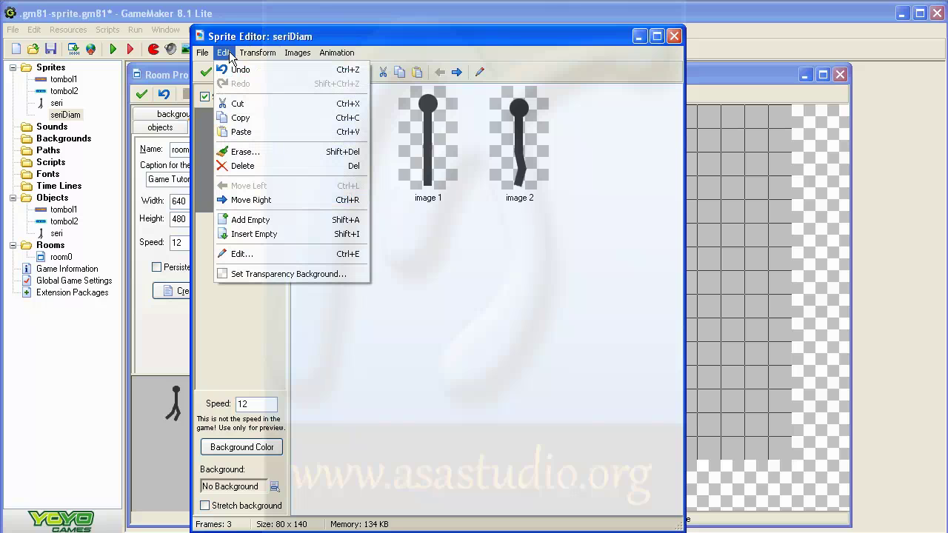
left_click(254, 168)
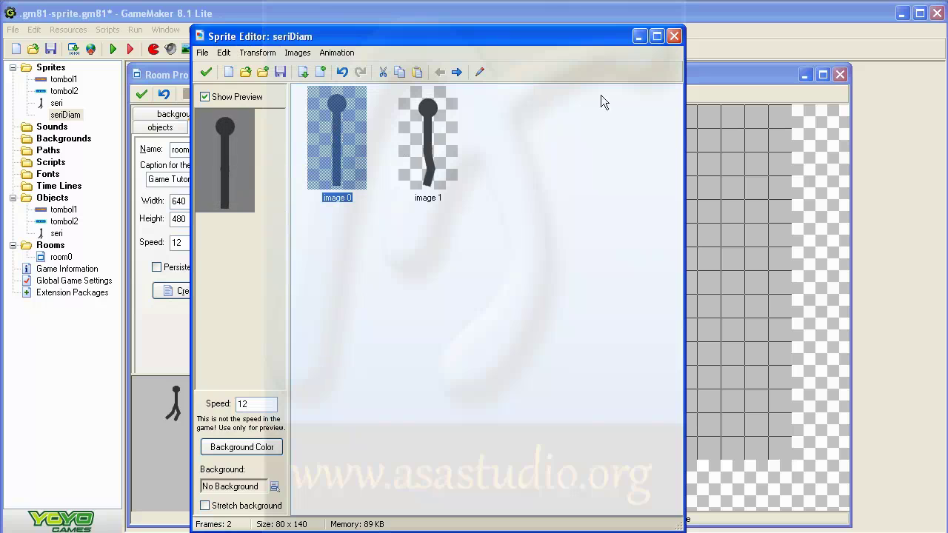
left_click(206, 72)
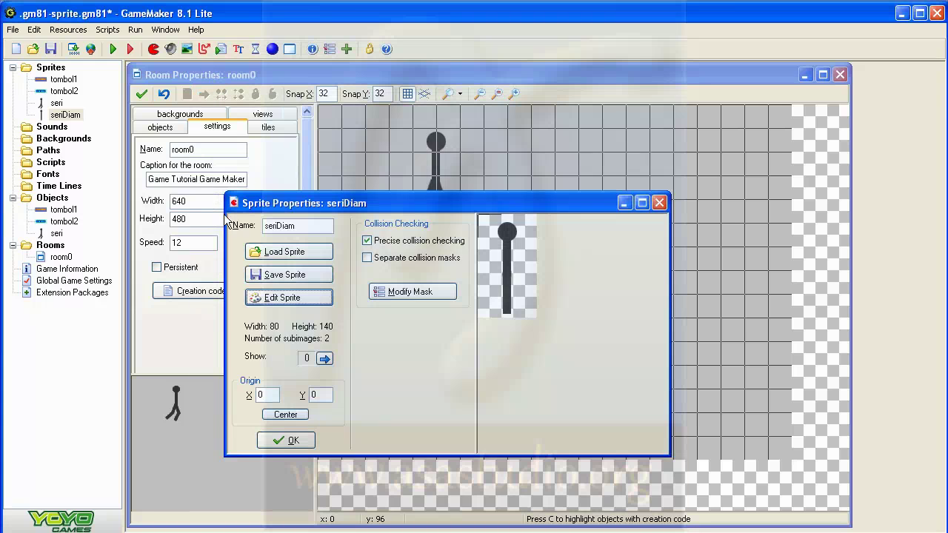
left_click(286, 441)
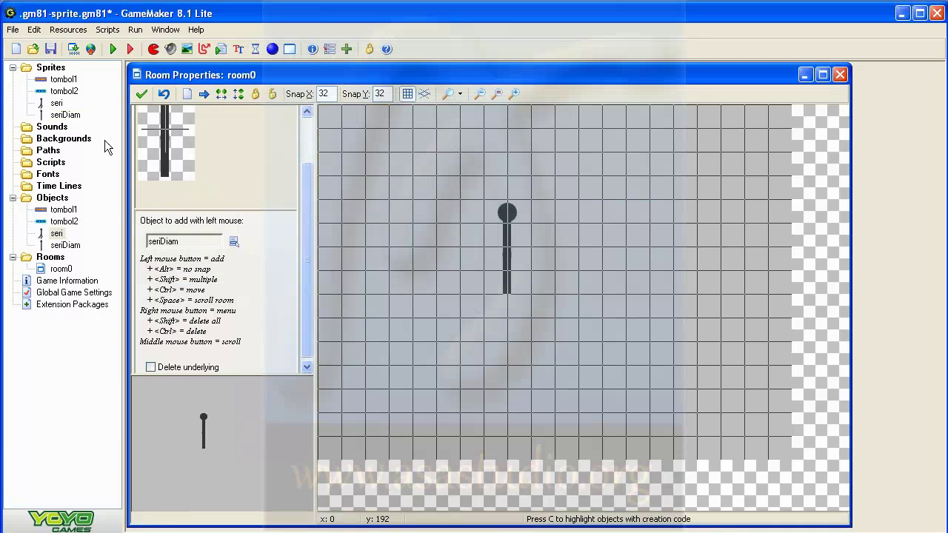
Check the origin of the seri sprite and centre the origin of the seriDiam sprite.
double_click(57, 106)
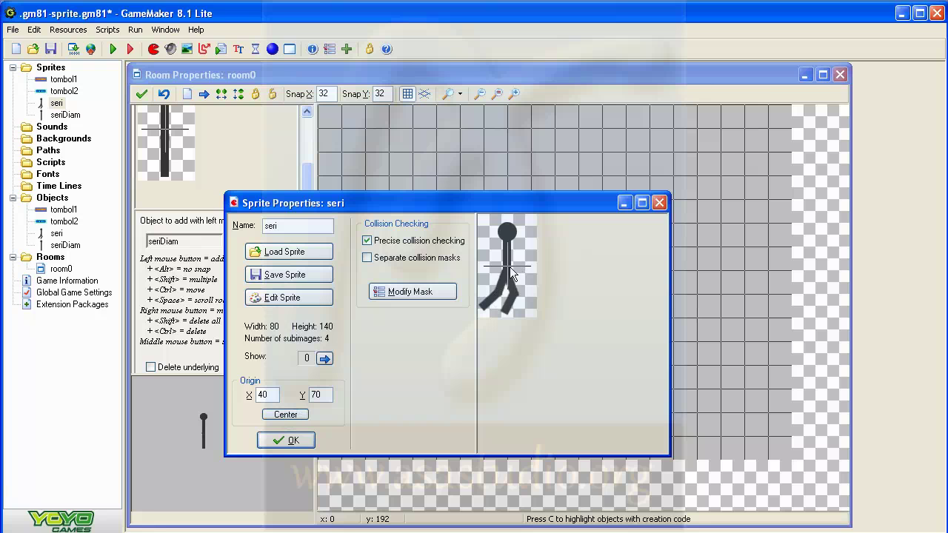
double_click(64, 115)
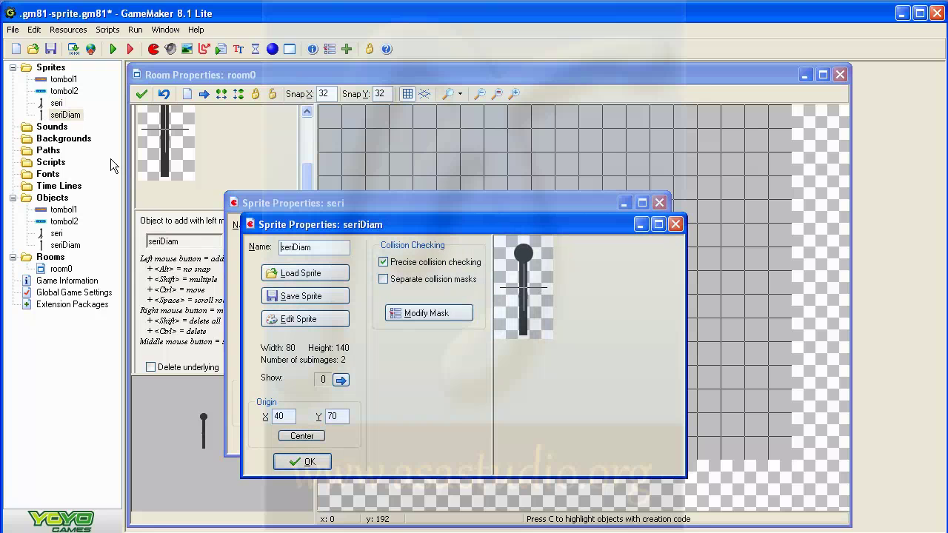
left_click(305, 438)
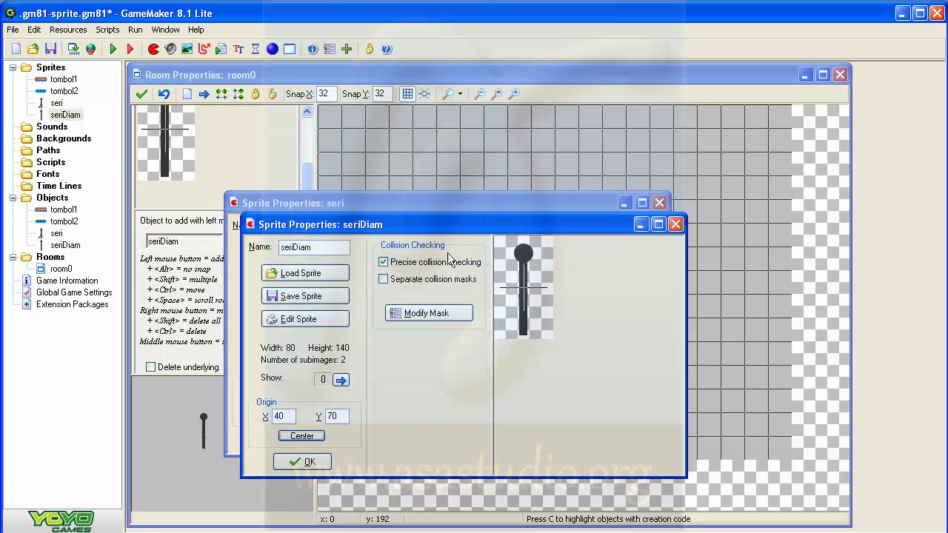
left_click(675, 224)
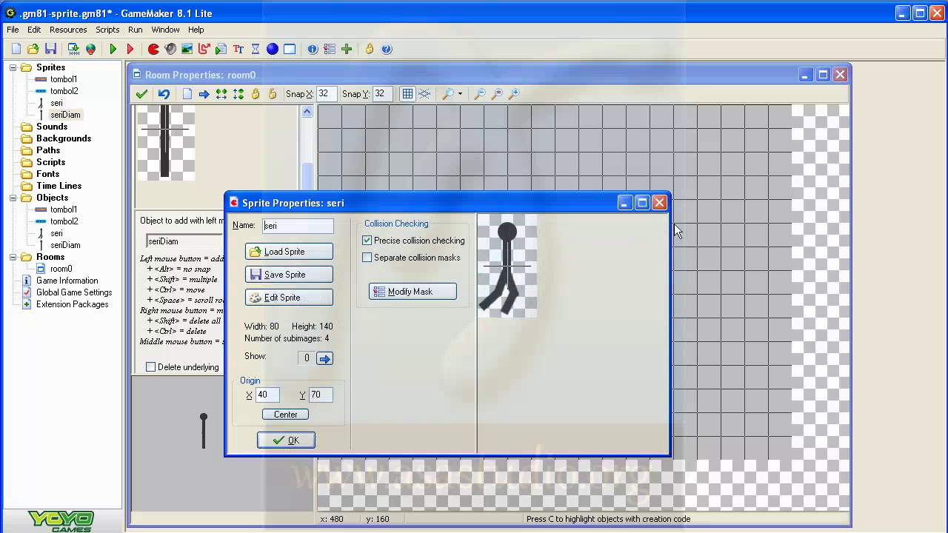
left_click(659, 202)
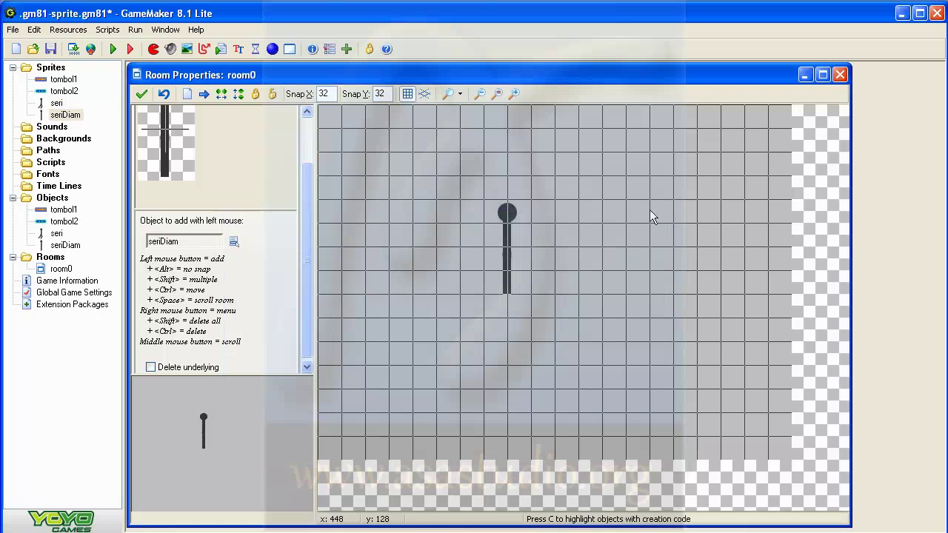
Add a Keyboard <no key> event to the seri object.
left_click(56, 235)
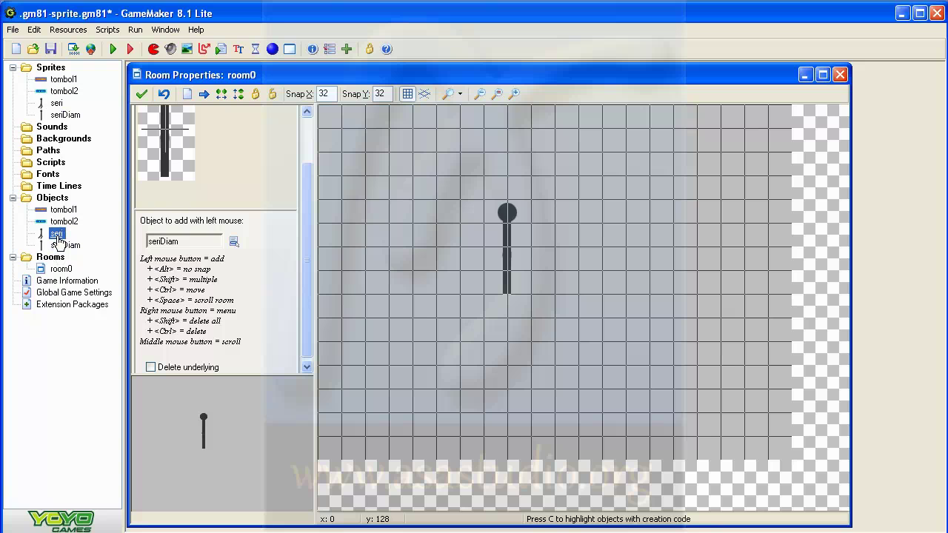
left_click(62, 245)
double_click(56, 236)
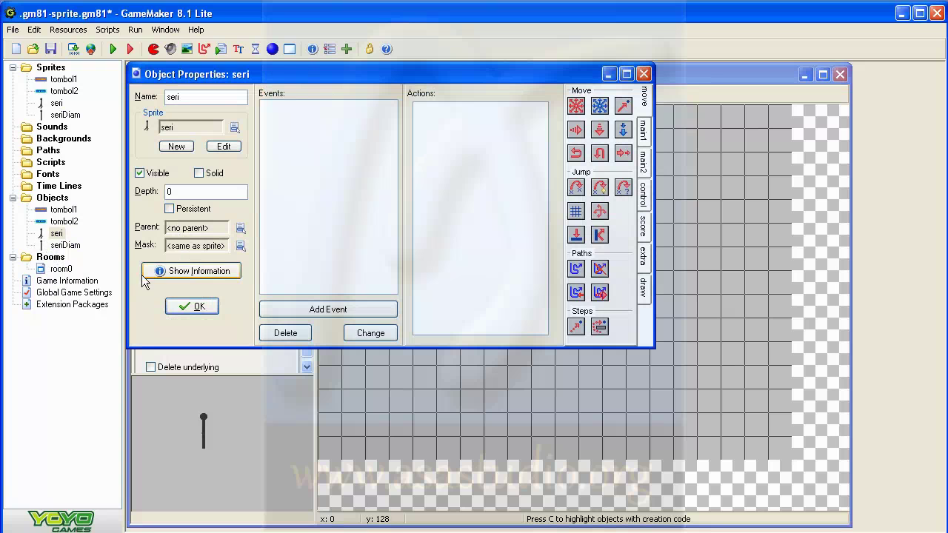
left_click(323, 308)
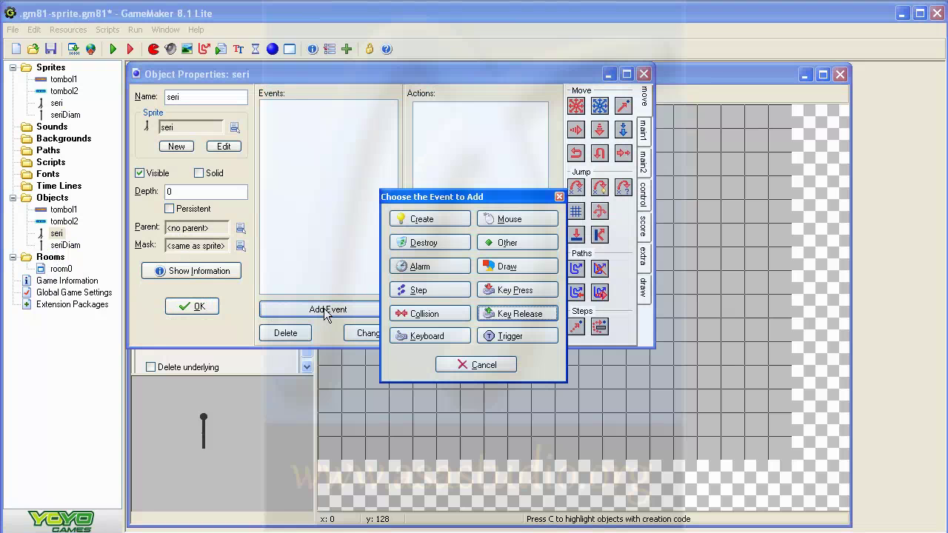
left_click(421, 335)
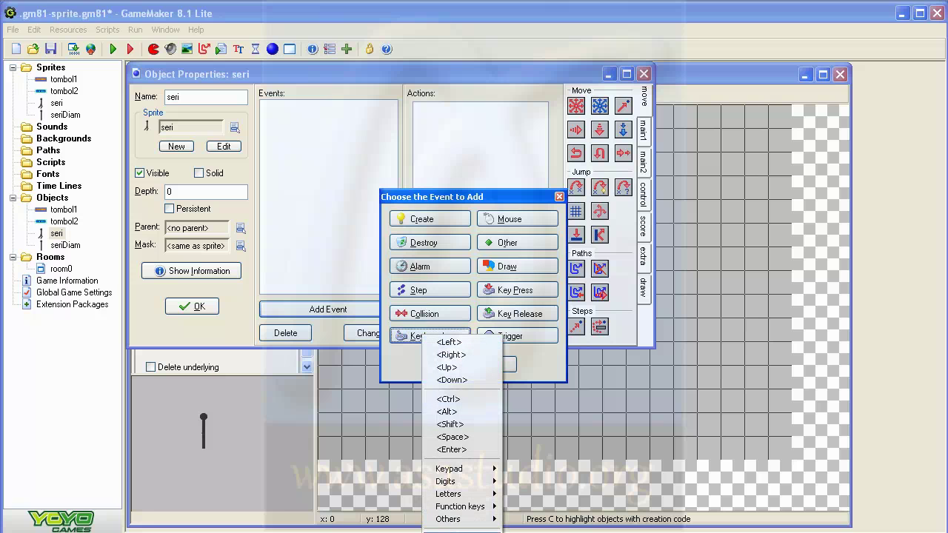
left_click(448, 532)
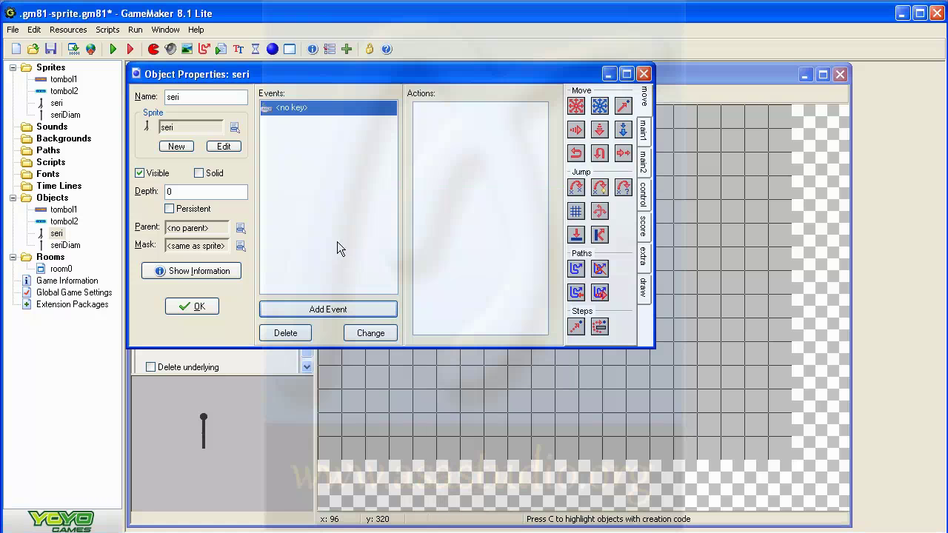
Add a Change Instance action to the <no key> event that changes self into seriDiam, and choose its perform events option.
left_click(644, 130)
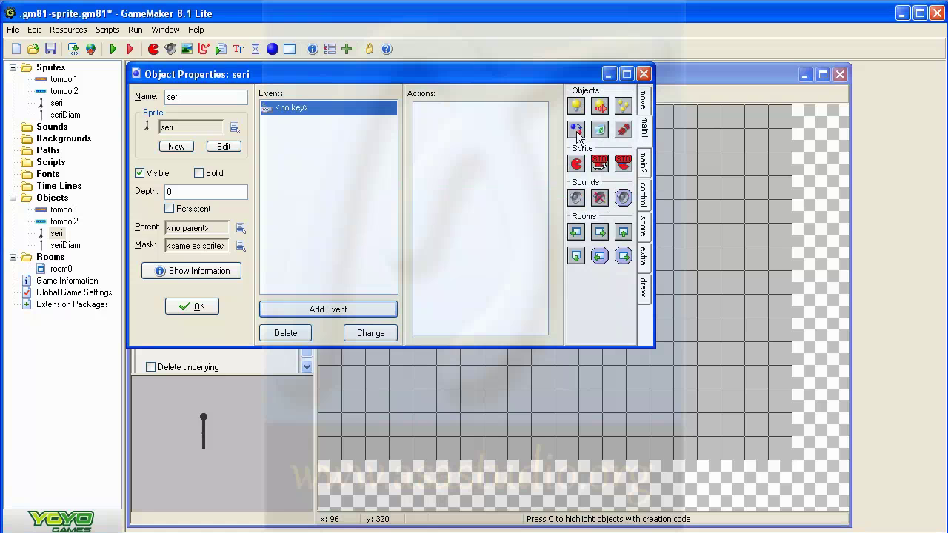
left_click_drag(575, 129, 455, 118)
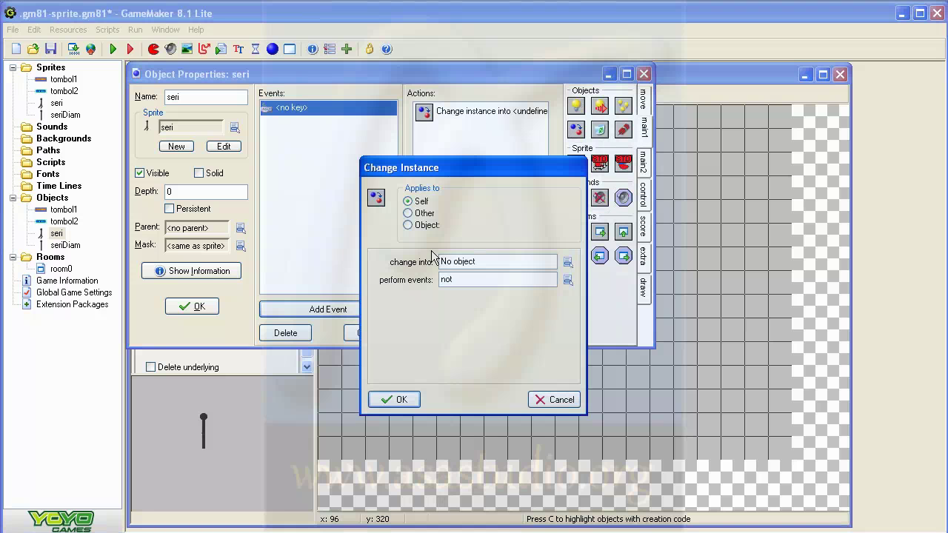
left_click(570, 262)
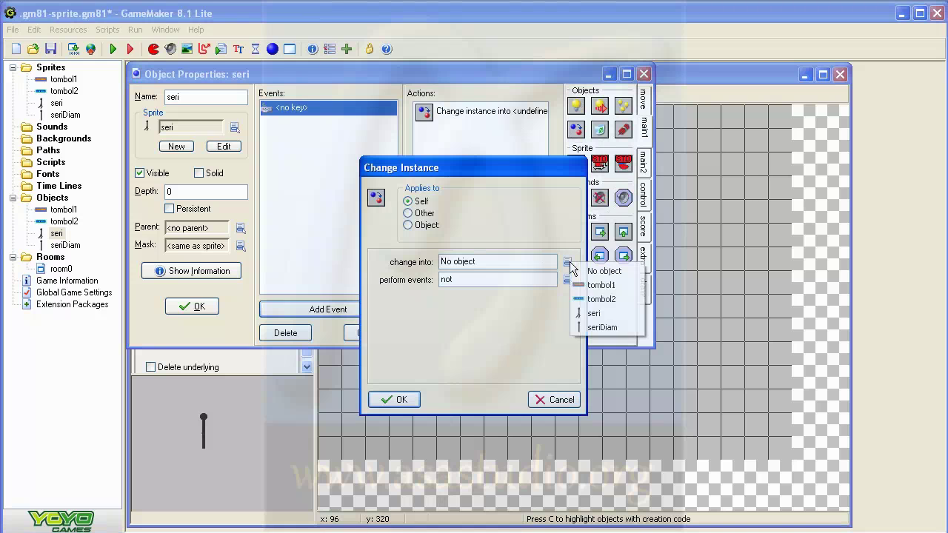
left_click(598, 327)
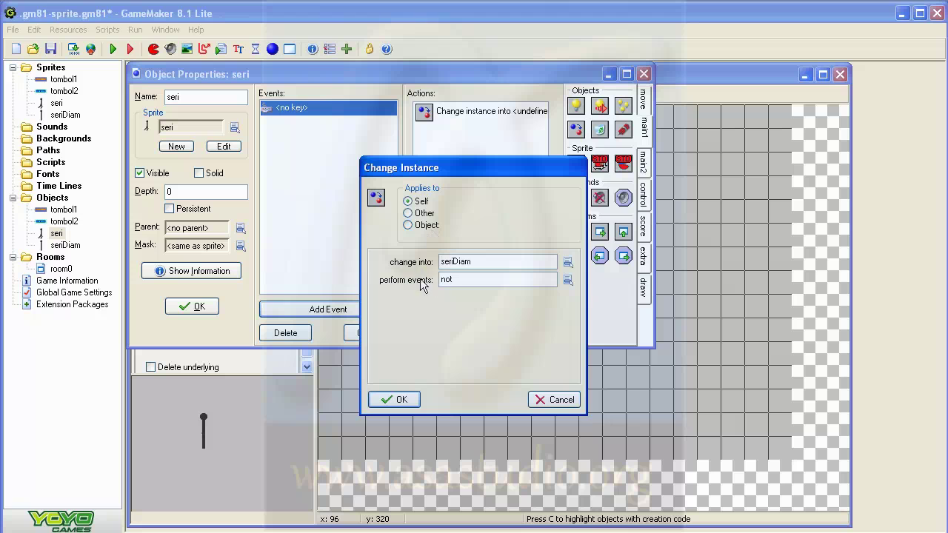
left_click(568, 280)
left_click(585, 307)
left_click(394, 400)
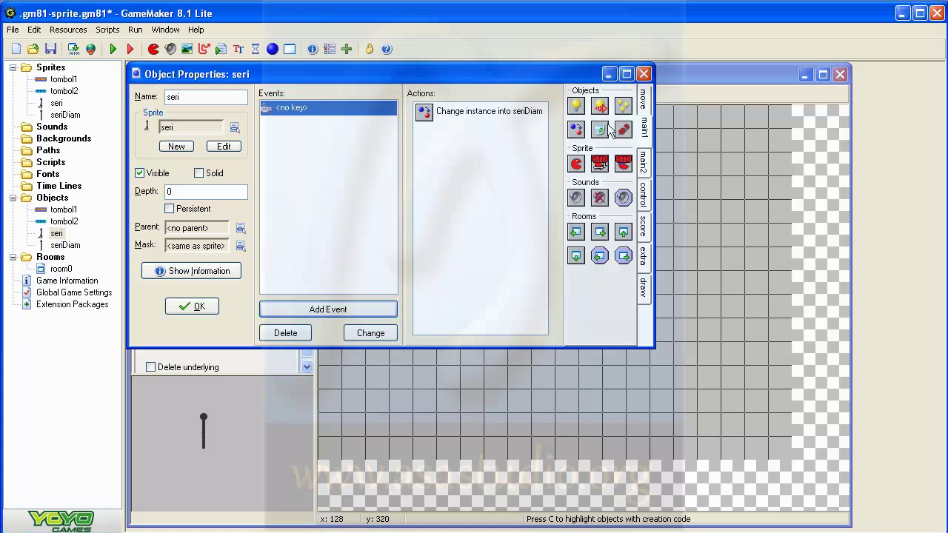
Add a Move Fixed action to seri's <no key> event with the centre stop direction and speed 0.
left_click(643, 100)
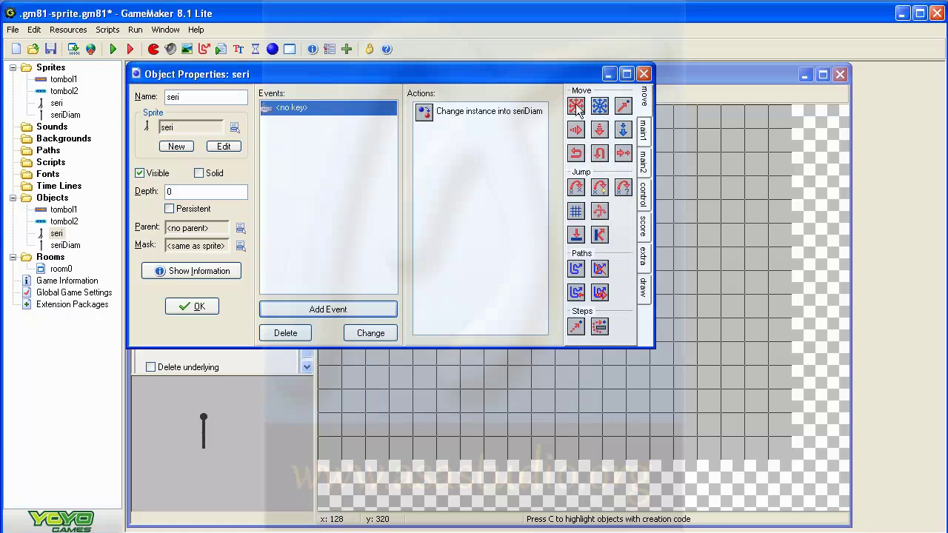
left_click_drag(577, 108, 483, 166)
left_click(466, 287)
left_click(399, 400)
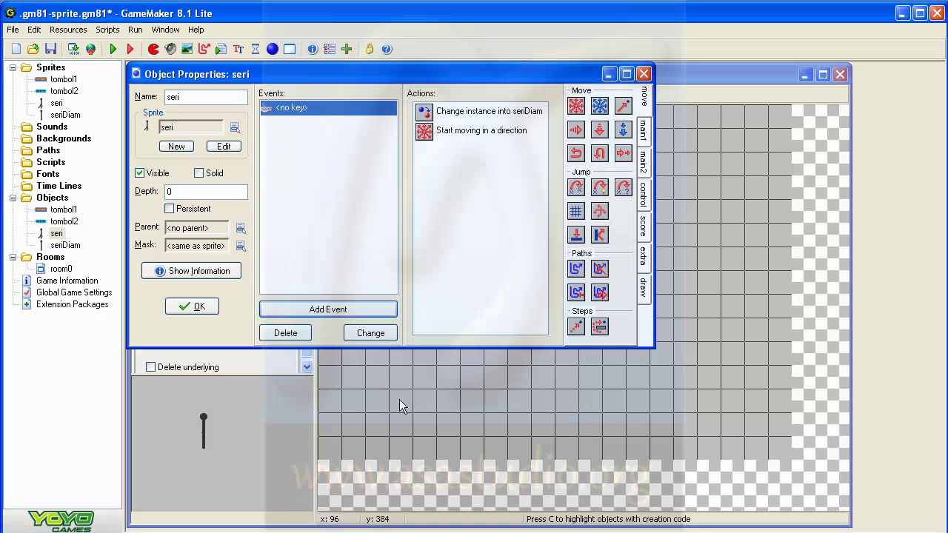
Copy both the Change Instance and Move Fixed actions from seri's <no key> event.
left_click(458, 115)
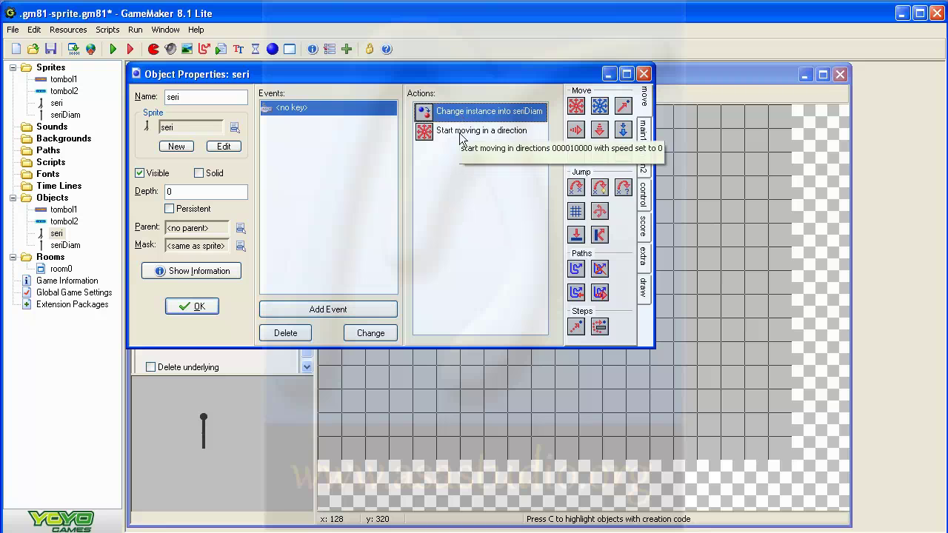
left_click(459, 133, "shift")
right_click(460, 132)
left_click(511, 175)
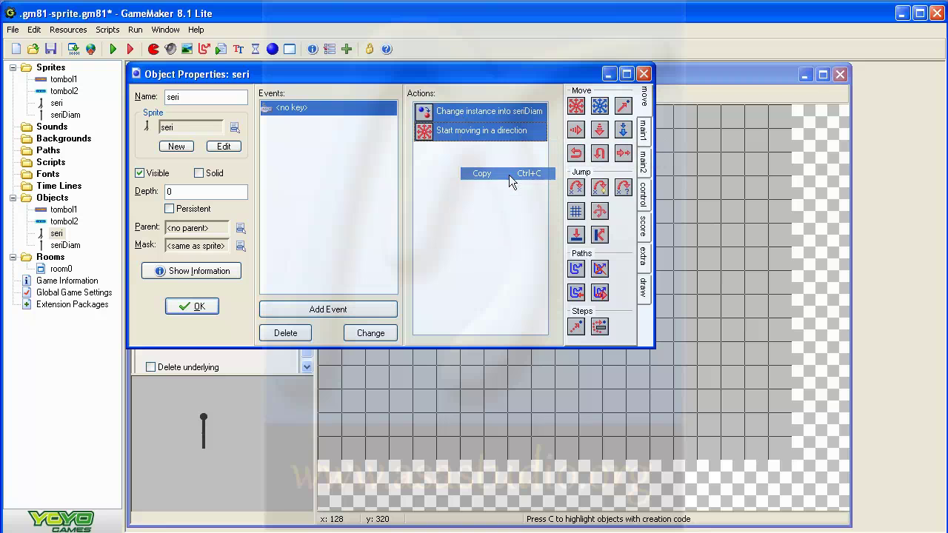
Add a Key Press <Right> event to the seriDiam object and paste the copied actions into it.
double_click(65, 246)
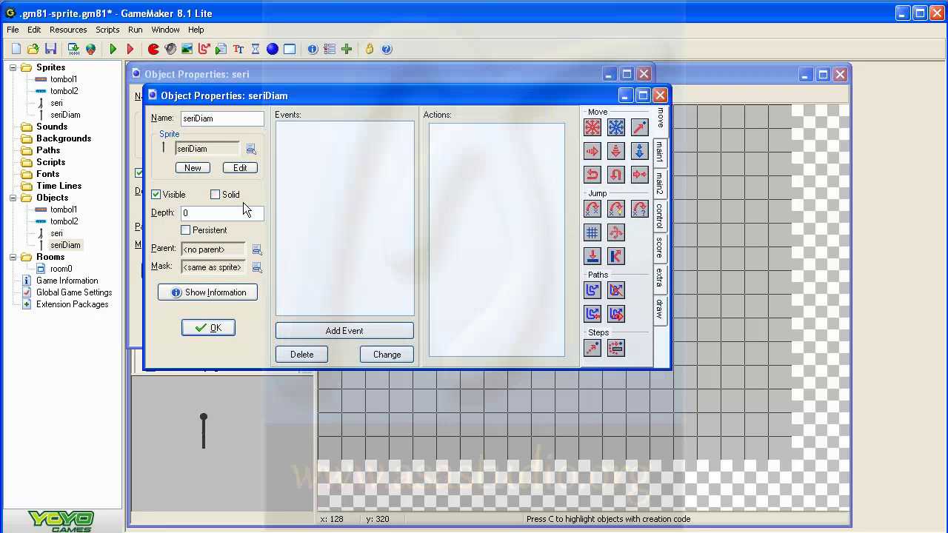
left_click(326, 331)
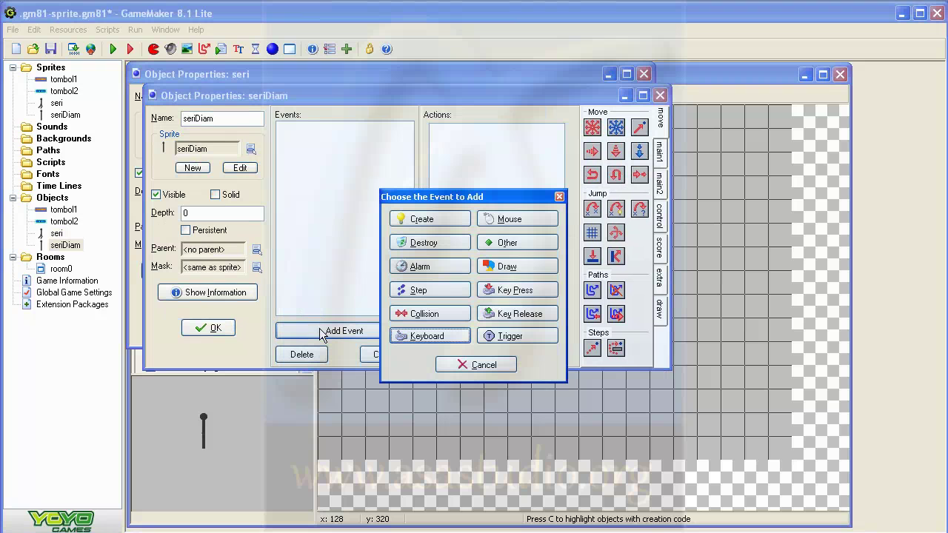
left_click(508, 294)
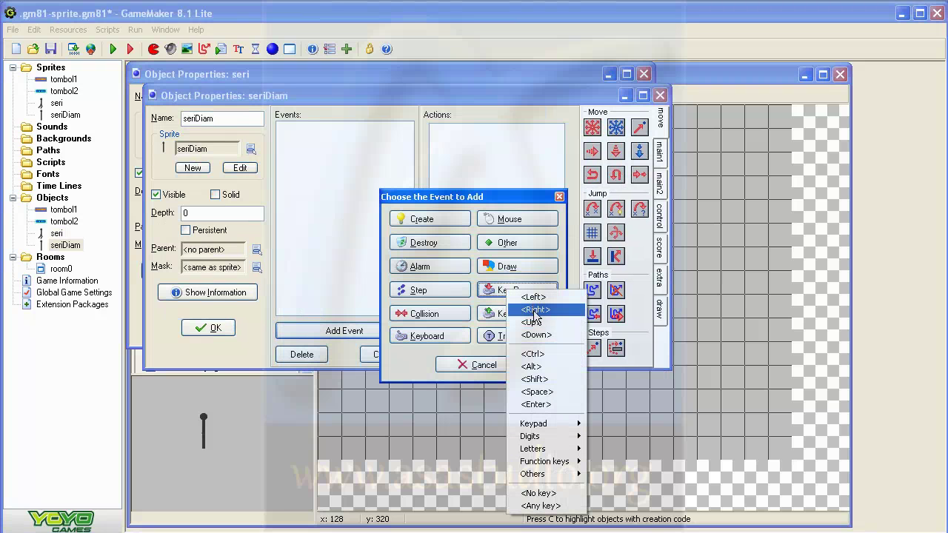
left_click(535, 309)
right_click(476, 151)
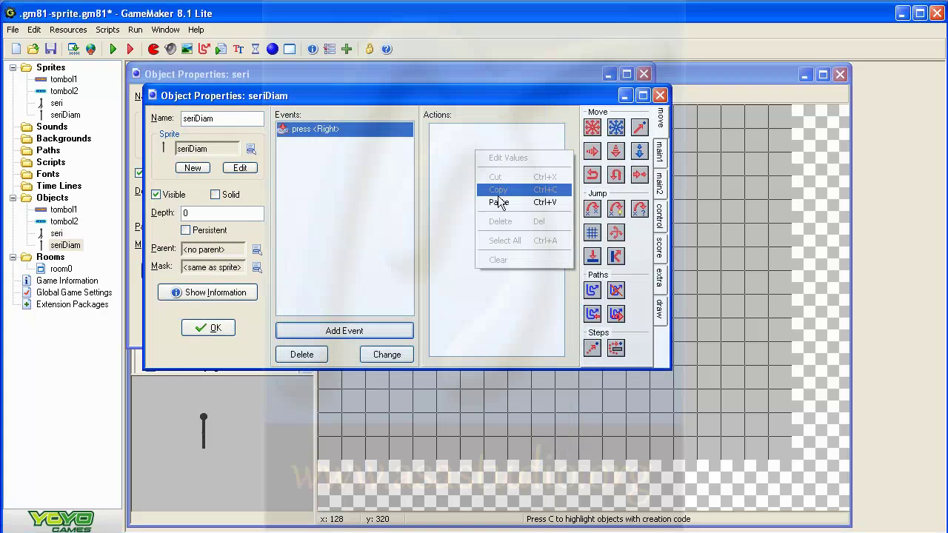
left_click(498, 202)
Set the Change Instance action in seriDiam's press <Right> event to change into seri.
left_click(456, 137)
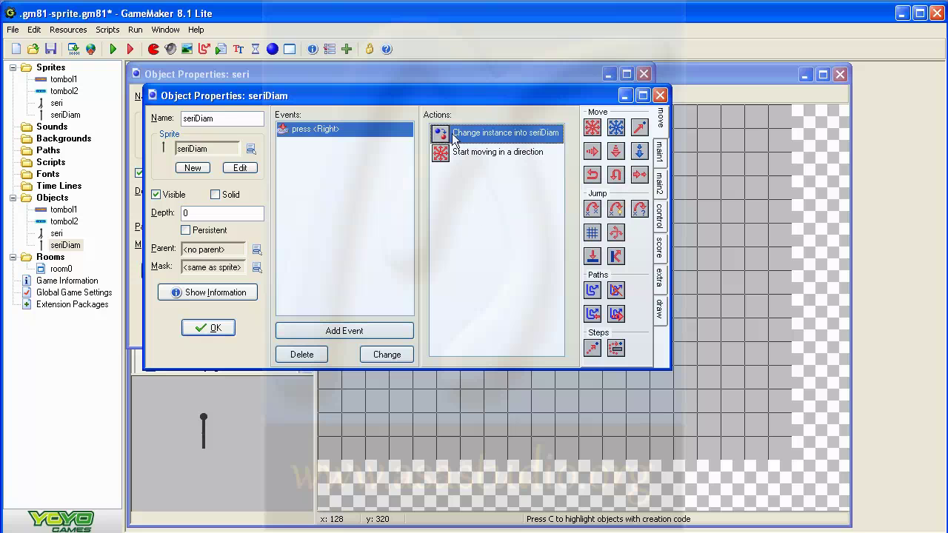
double_click(479, 139)
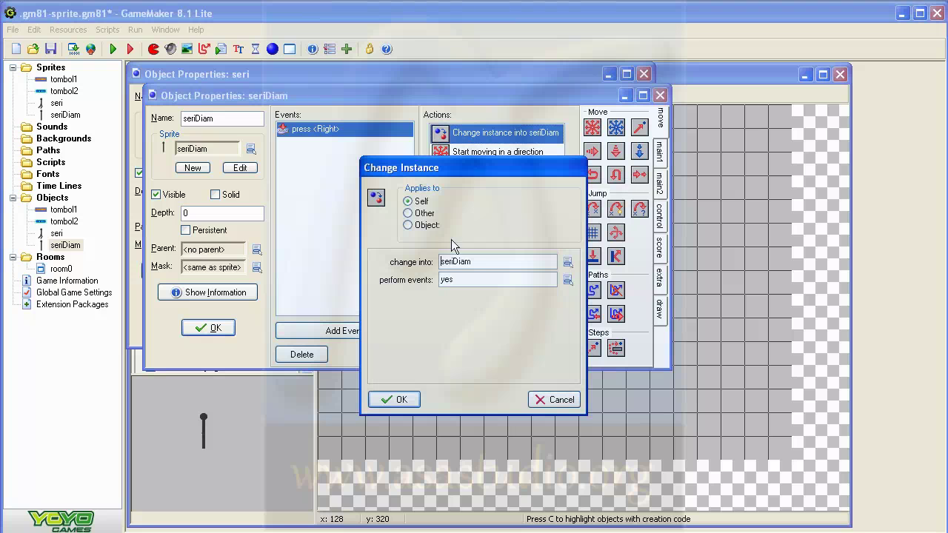
left_click(568, 261)
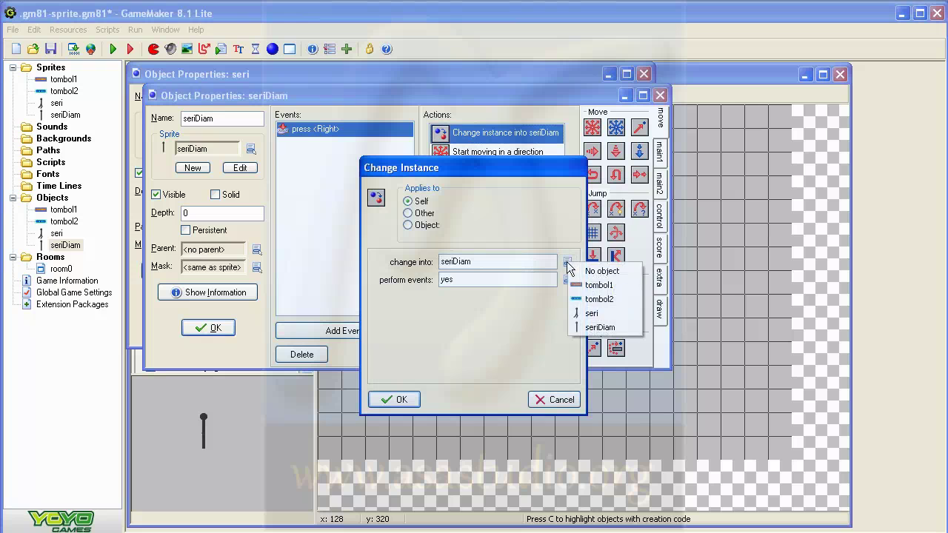
left_click(592, 313)
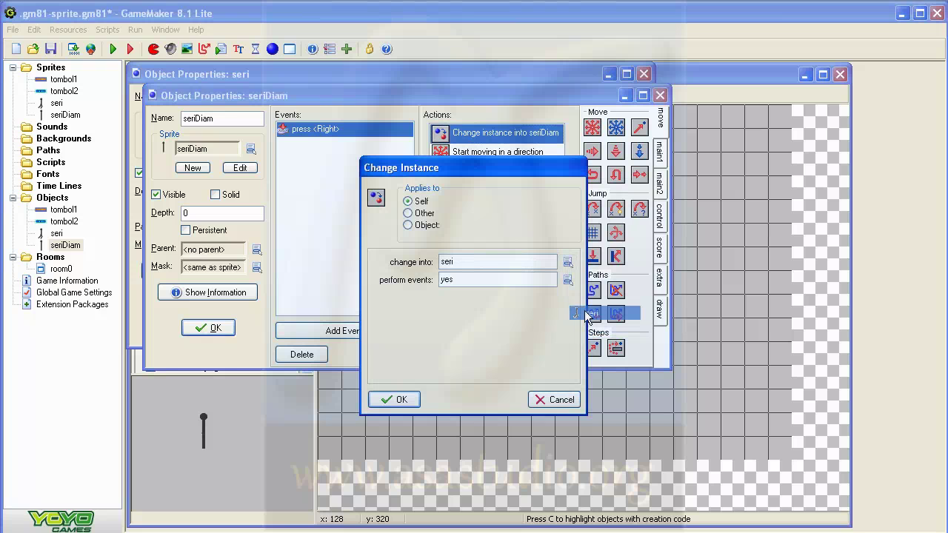
left_click(397, 399)
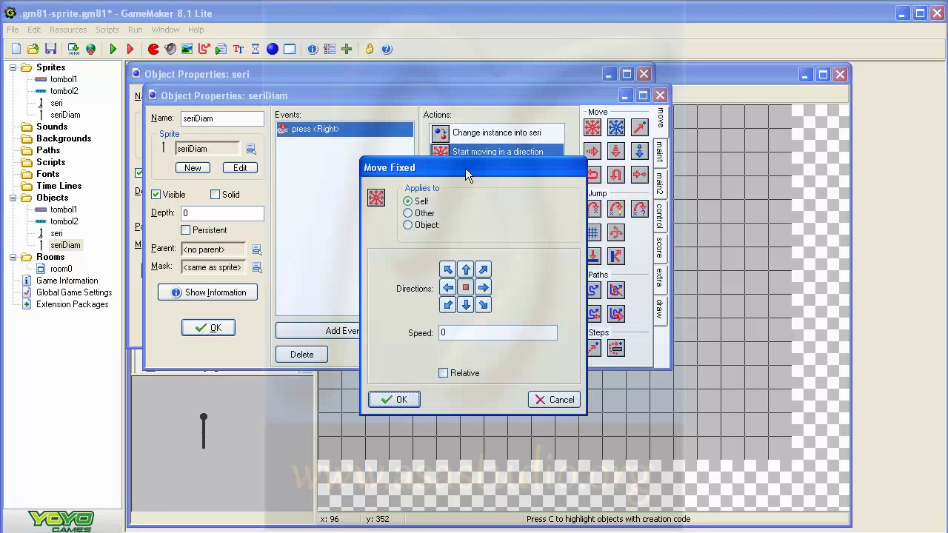
Set seriDiam's Move Fixed action to move only right at speed 4, and test-run the game.
left_click(483, 288)
left_click(466, 288)
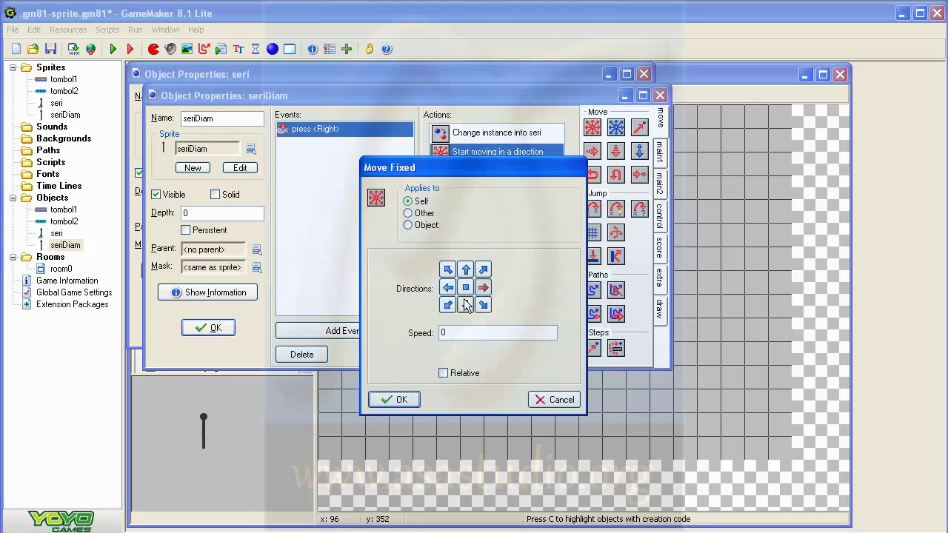
left_click(443, 332)
type("4")
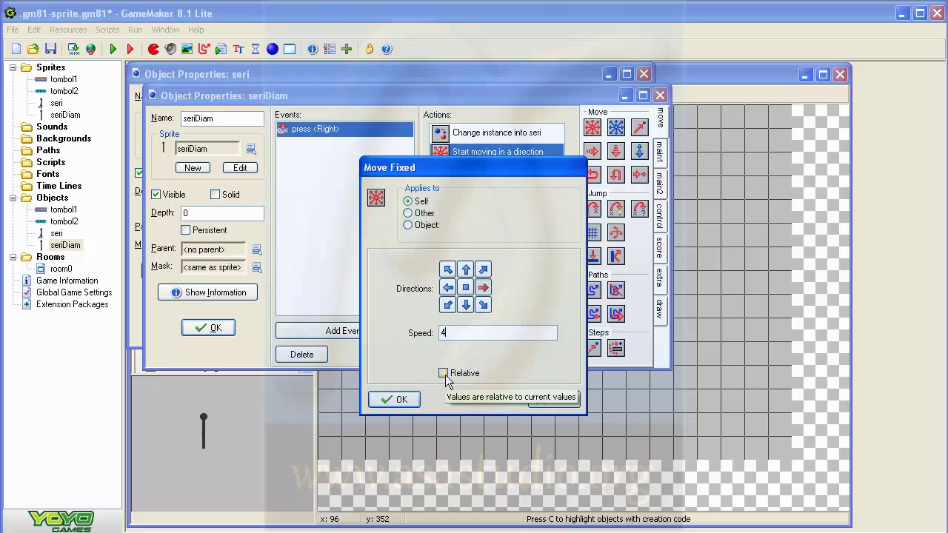
left_click(394, 398)
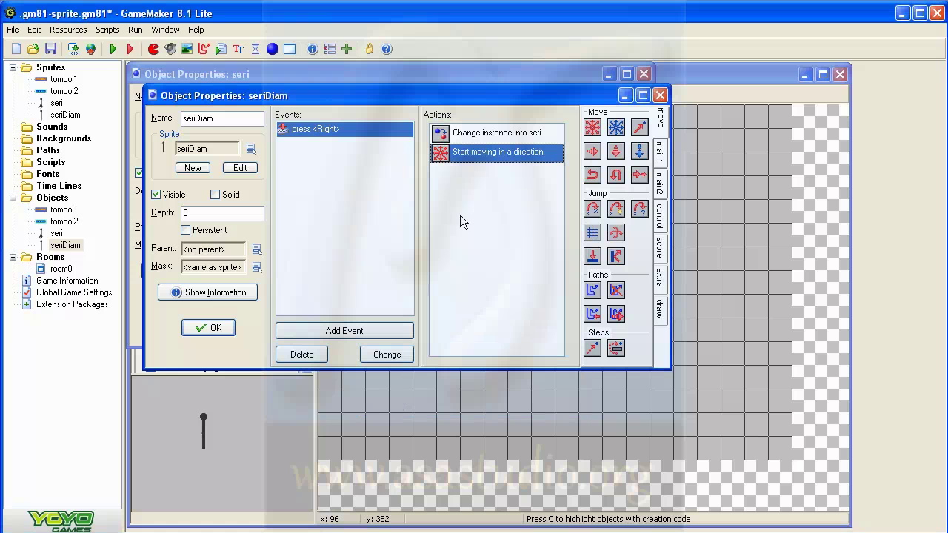
left_click(113, 49)
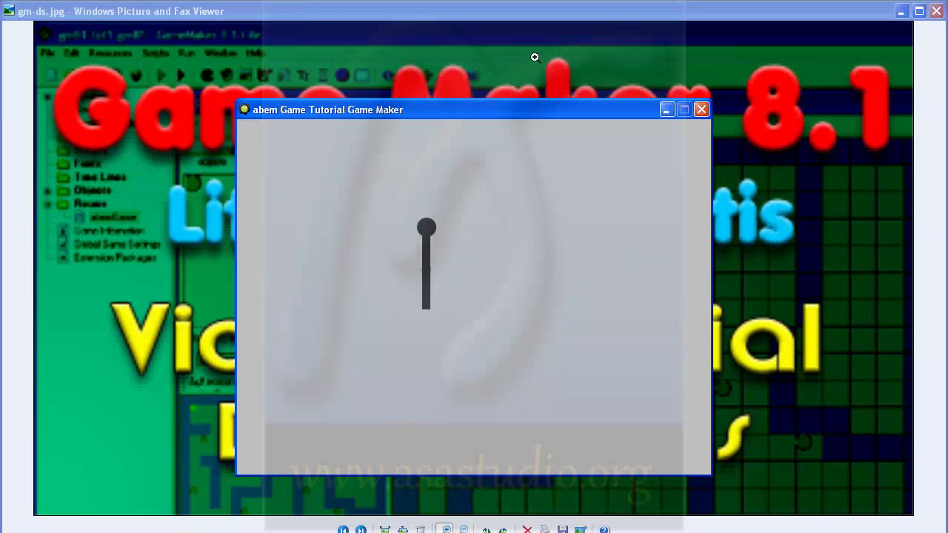
left_click(696, 112)
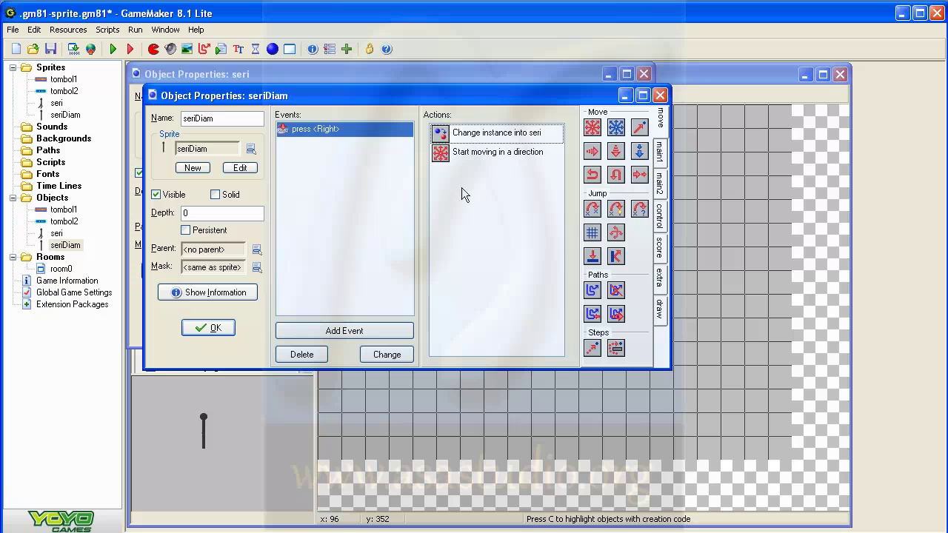
Move the Start moving action above Change Instance in seriDiam's press <Right> event, and test rightward movement in the game.
left_click(323, 130)
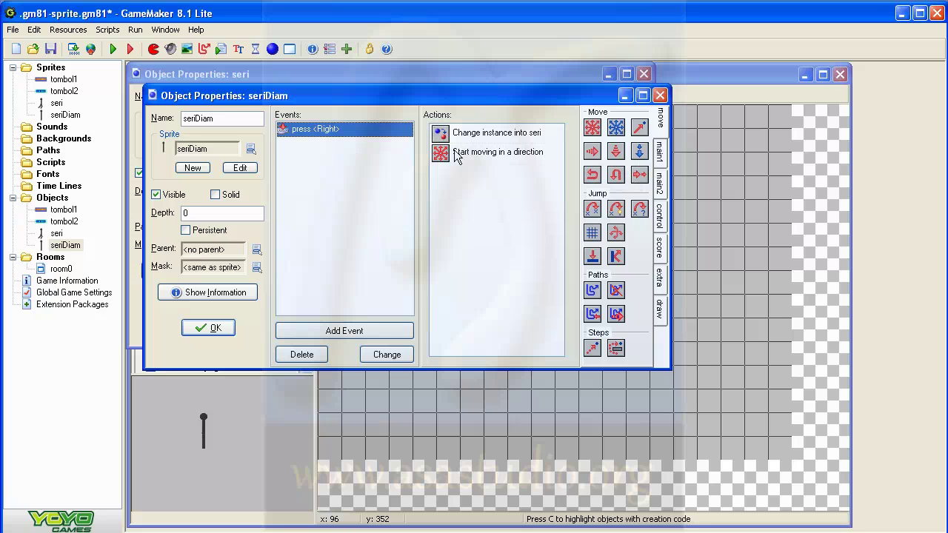
left_click_drag(454, 154, 457, 134)
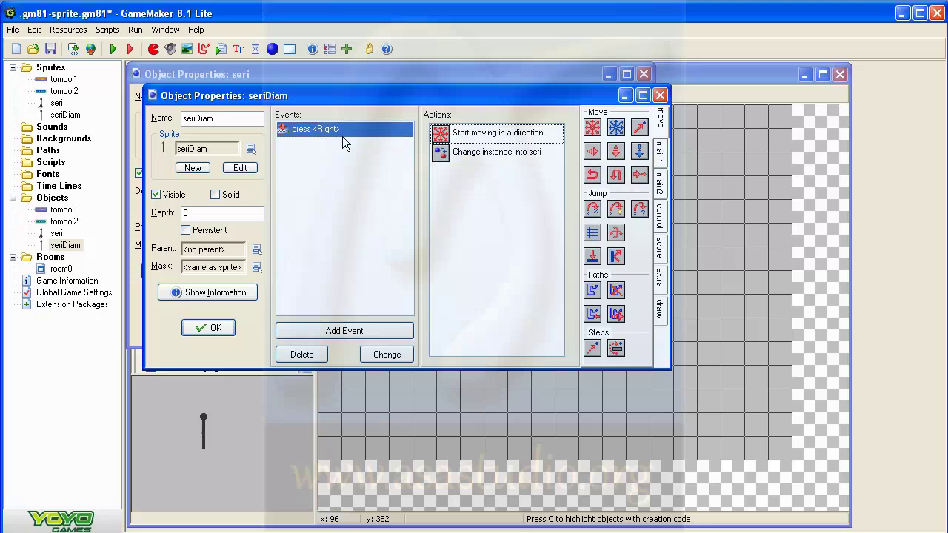
left_click(114, 50)
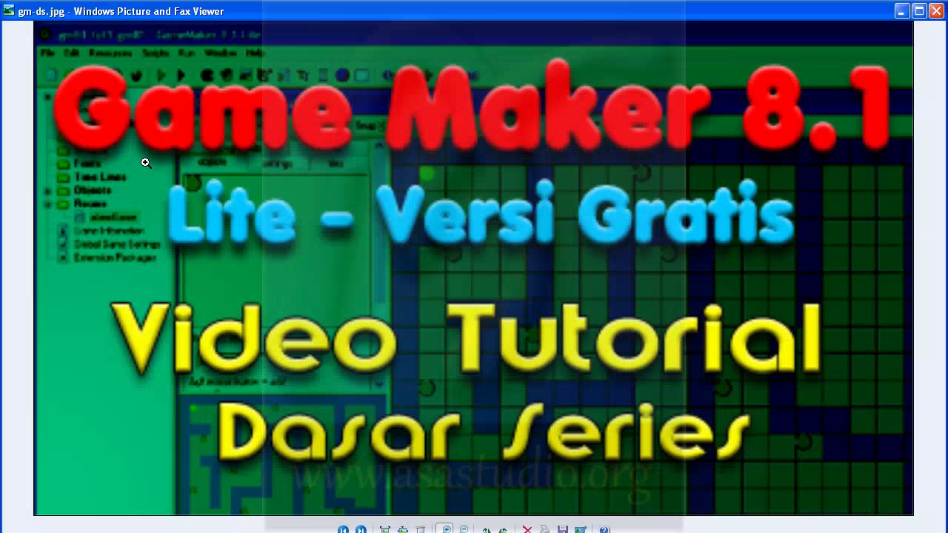
key("Right")
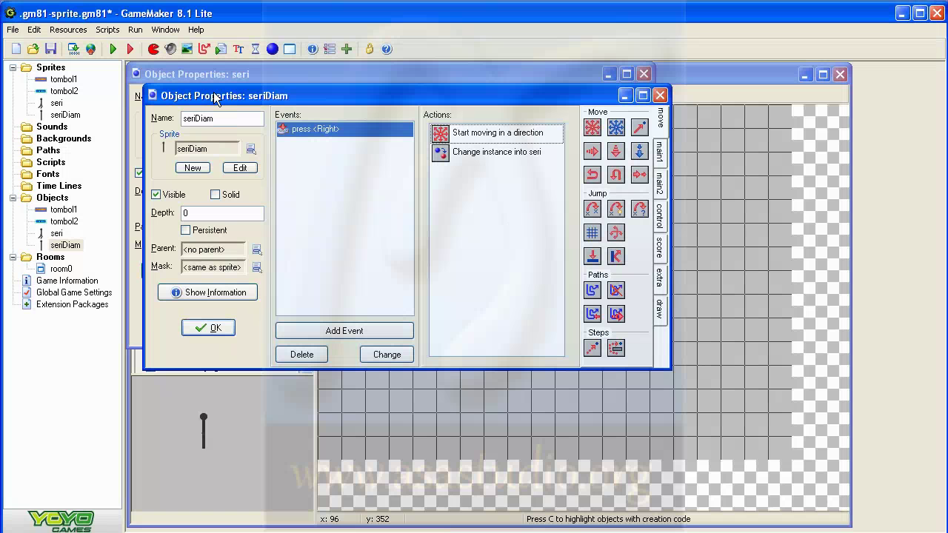
Move the Start moving action above Change Instance in seri's <no key> event, and test rightward movement in the game.
left_click(214, 73)
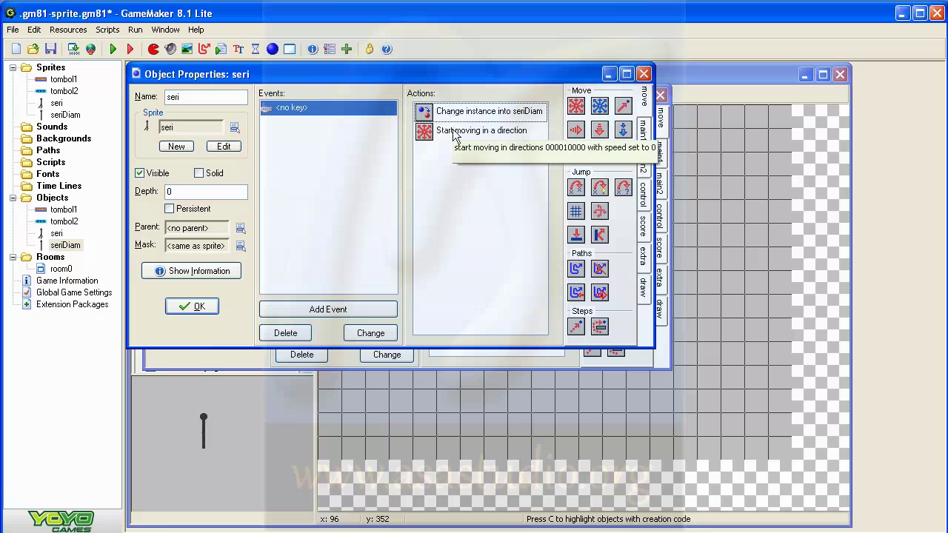
left_click_drag(454, 136, 455, 111)
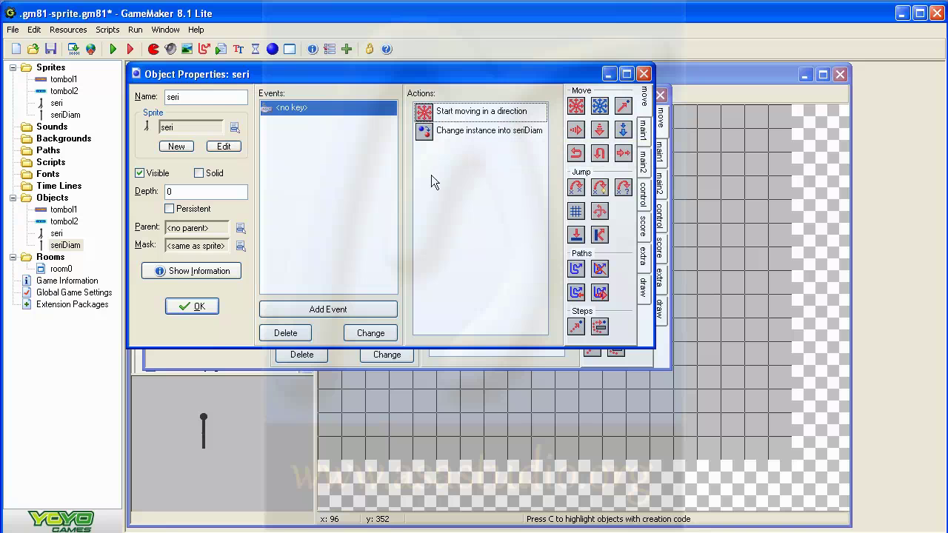
left_click(112, 49)
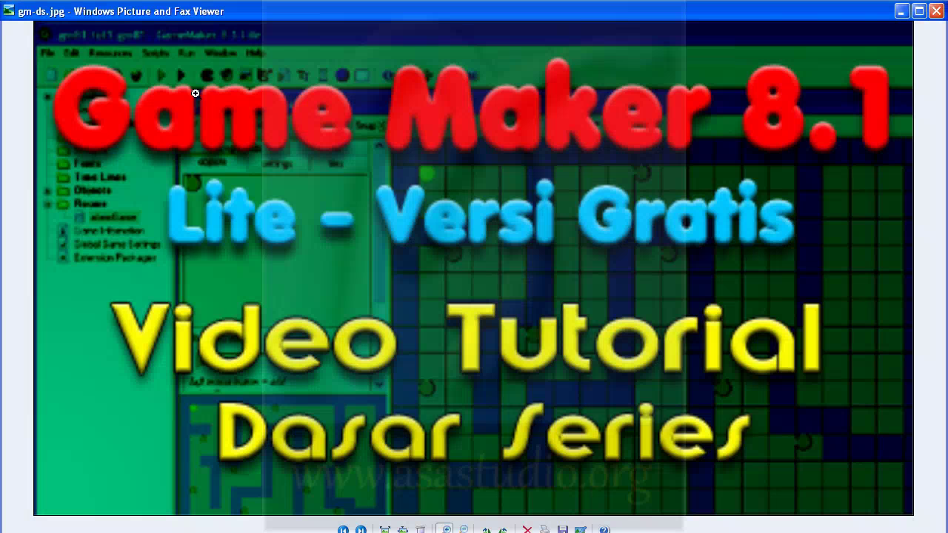
key("Right")
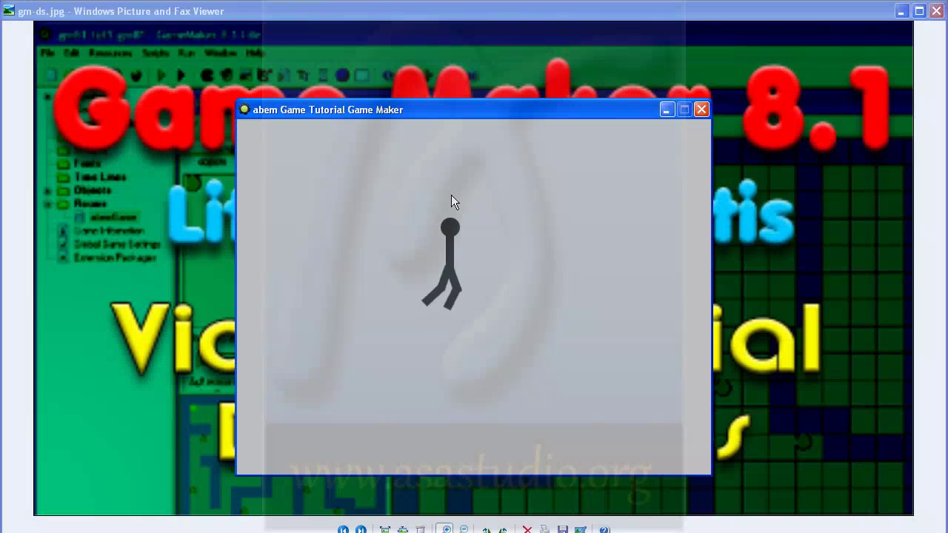